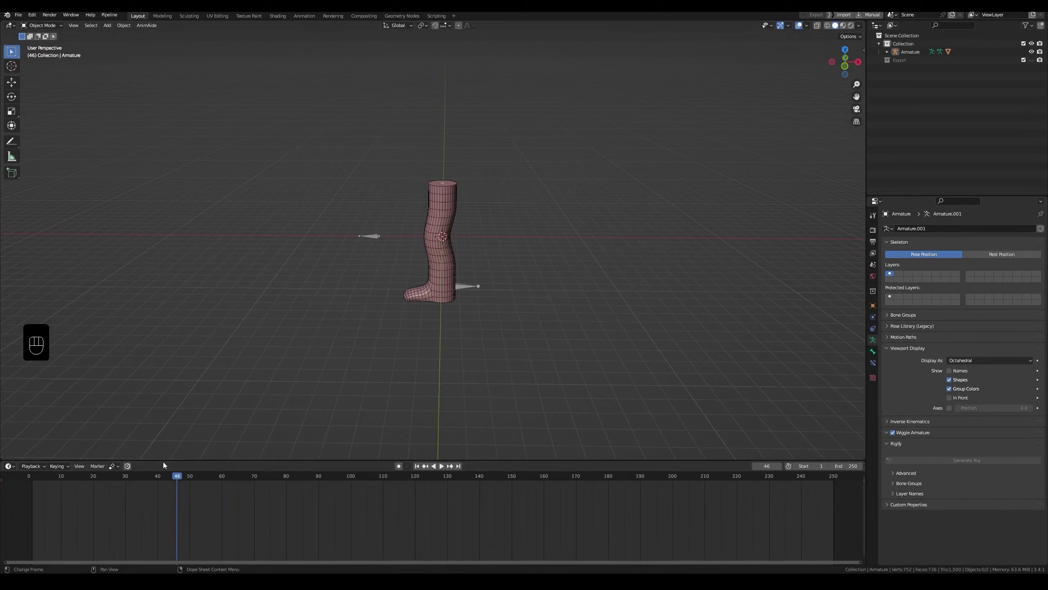
# Split a second 3D viewport area off the bottom of the main viewport
pyautogui.moveTo(156, 459); pyautogui.dragTo(2, 469)
# Turn the lower area into a Dope Sheet in Action Editor mode
pyautogui.click(10, 475)
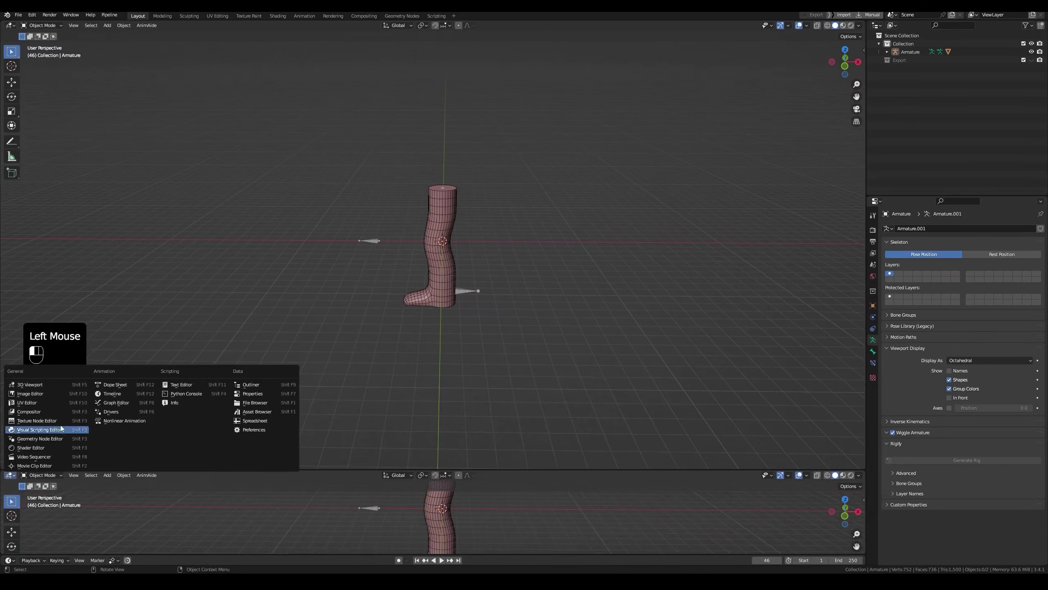
pyautogui.click(111, 385)
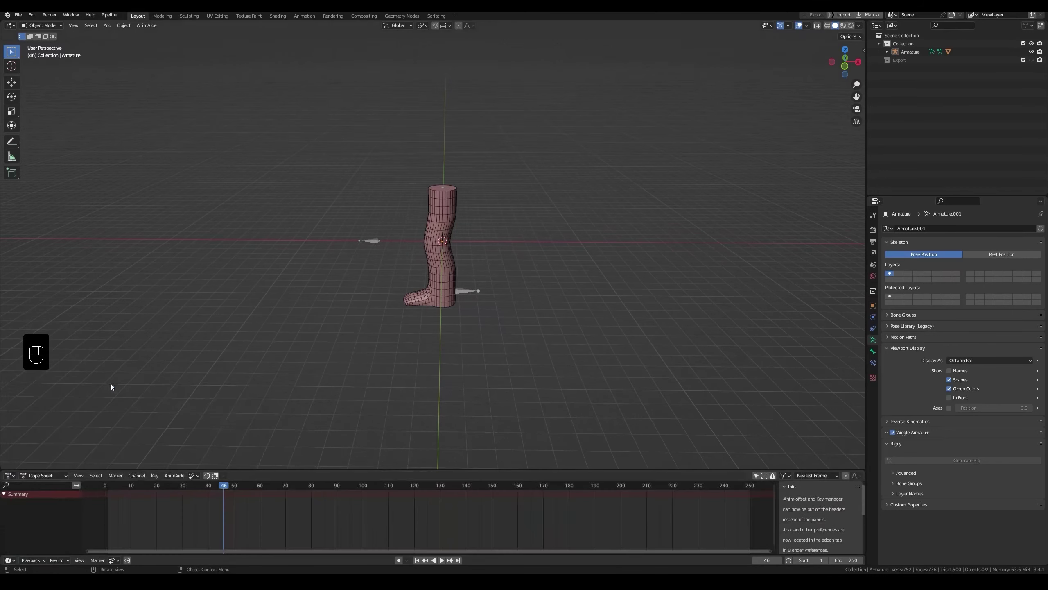
pyautogui.click(41, 475)
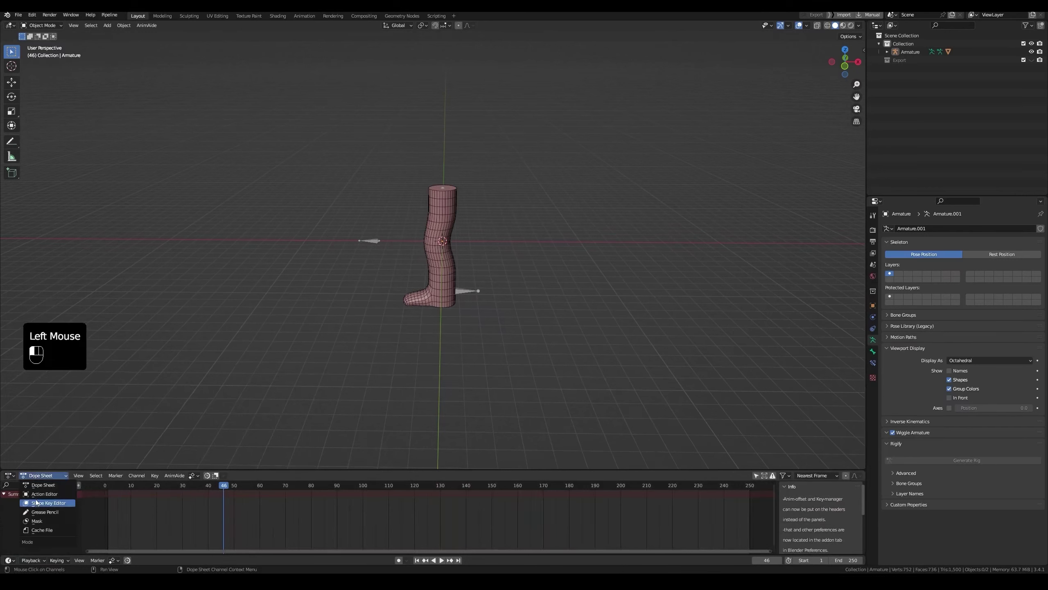
pyautogui.click(36, 495)
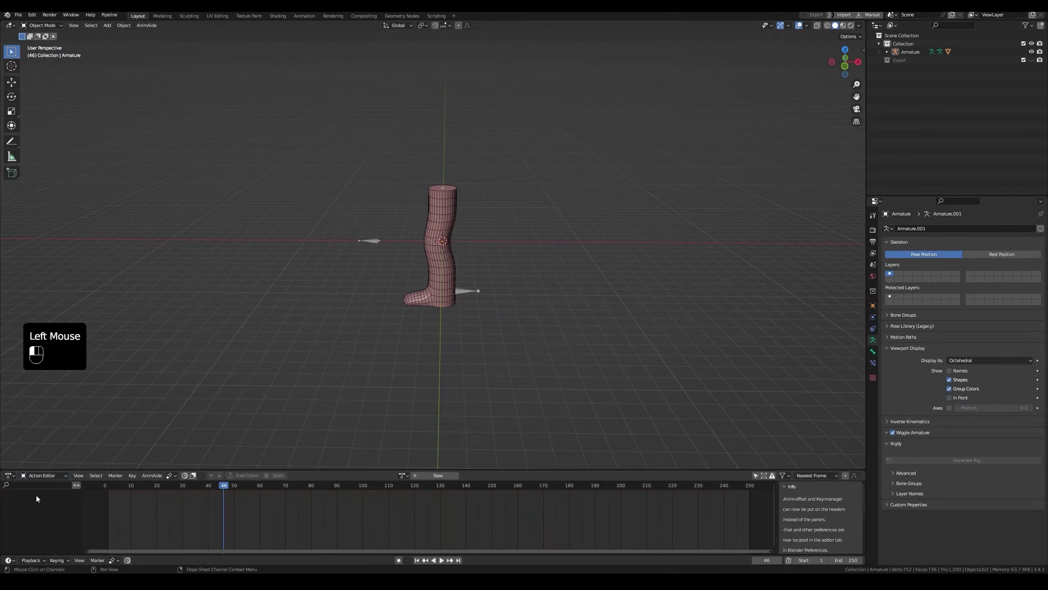
# Shrink the Action Editor to a strip and make the new area above it a Dope Sheet
pyautogui.click(12, 479)
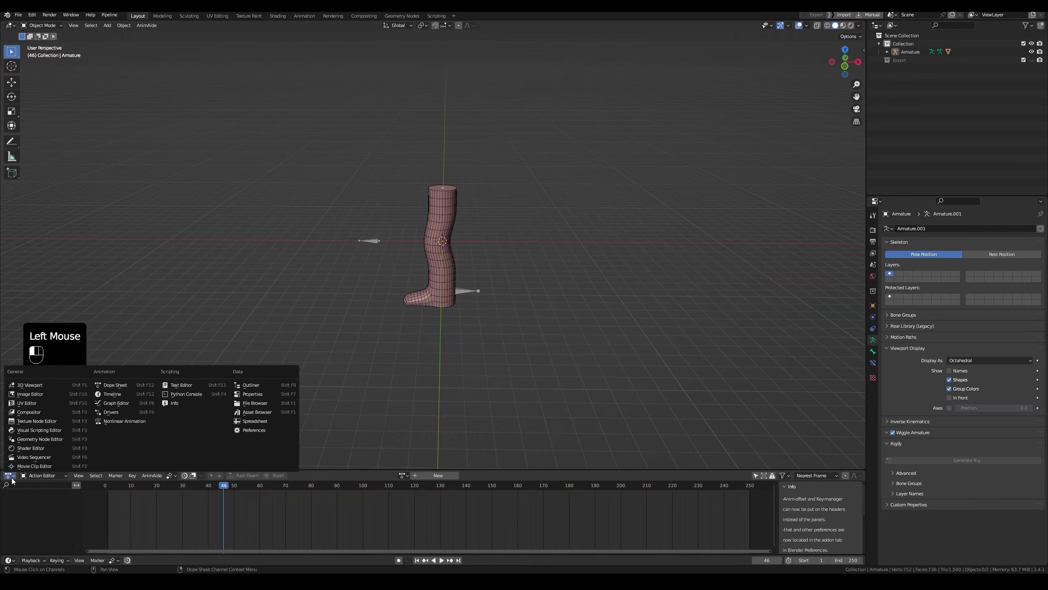
pyautogui.click(39, 477)
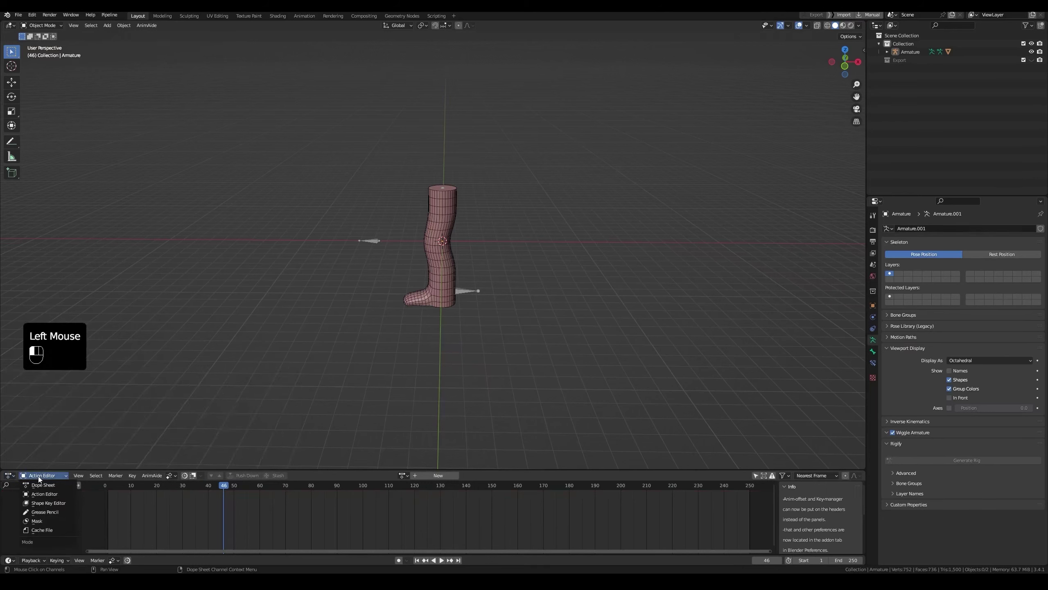
pyautogui.click(43, 477)
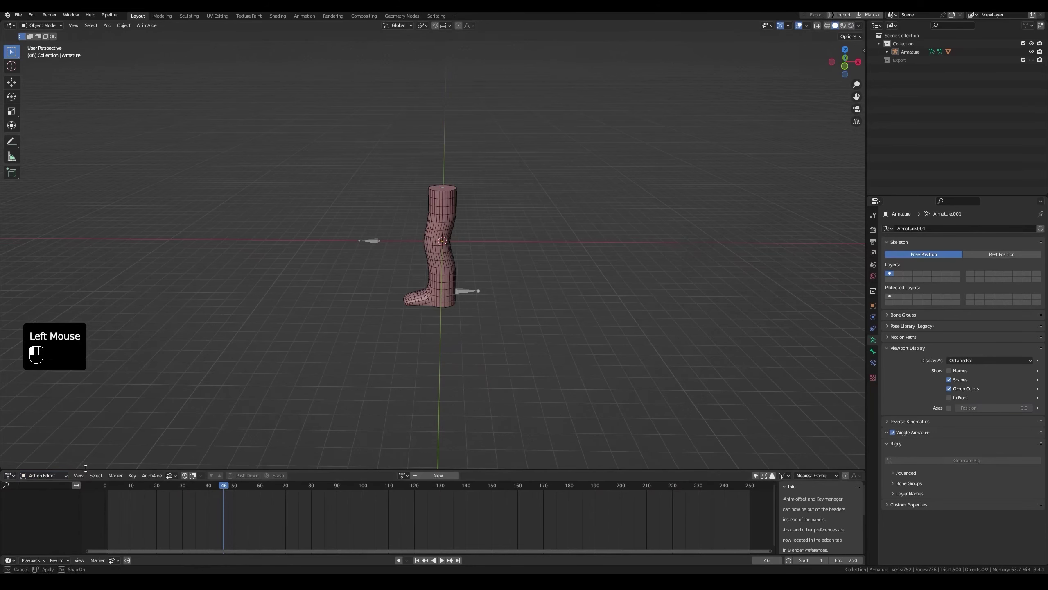
pyautogui.moveTo(41, 471); pyautogui.dragTo(11, 462)
pyautogui.click(12, 462)
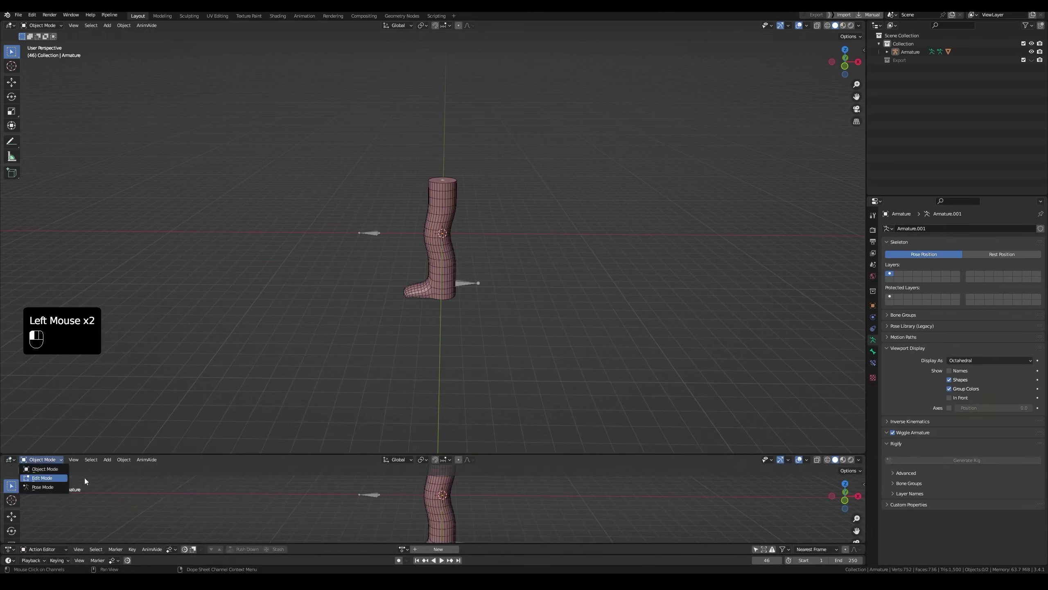
pyautogui.click(85, 478)
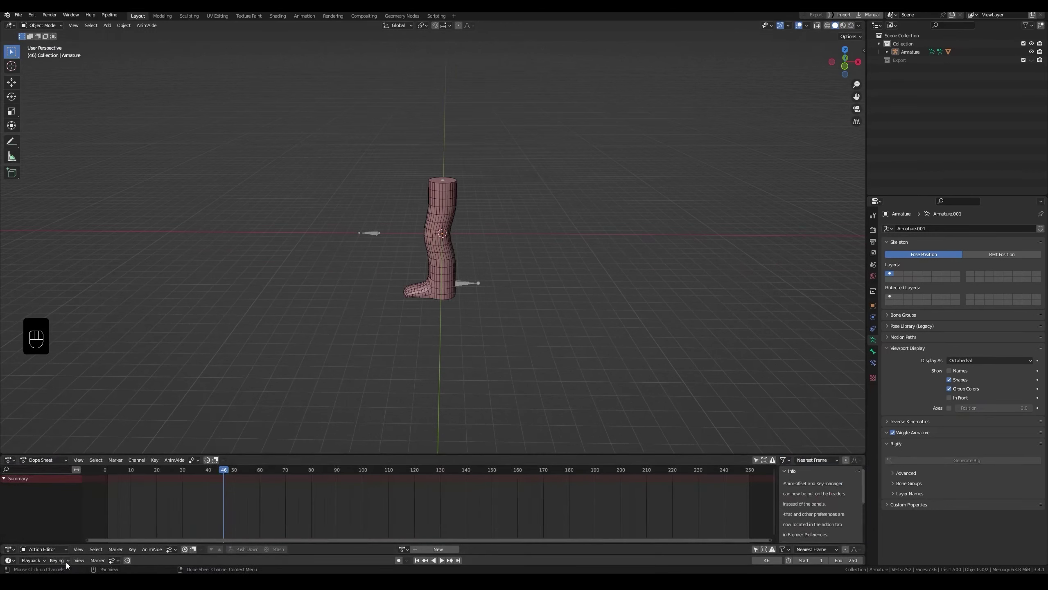
# Set playback Sync to Frame Dropping and switch on Auto Keying
pyautogui.click(30, 561)
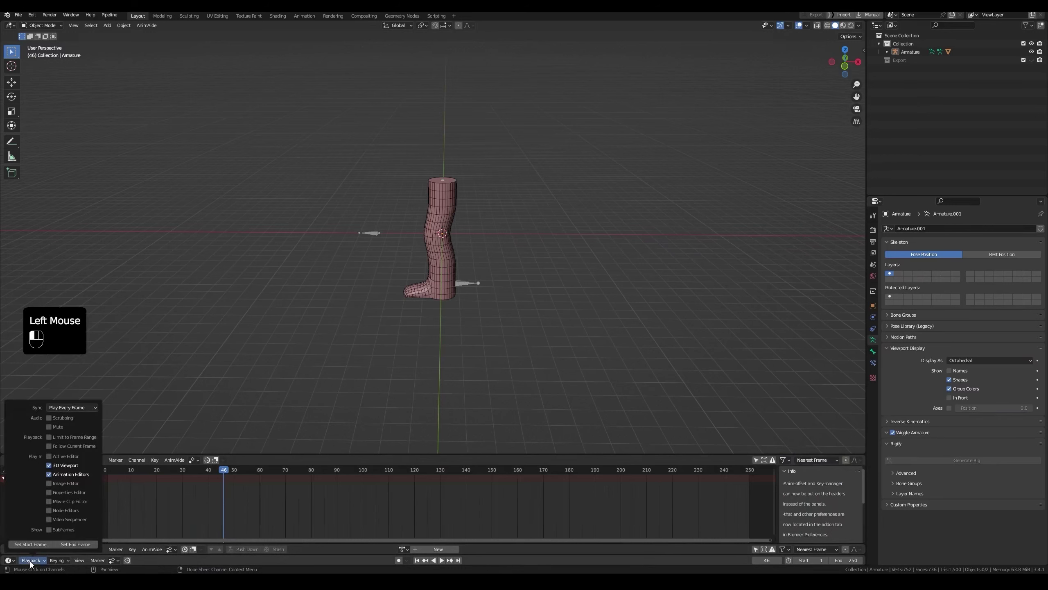
pyautogui.click(58, 408)
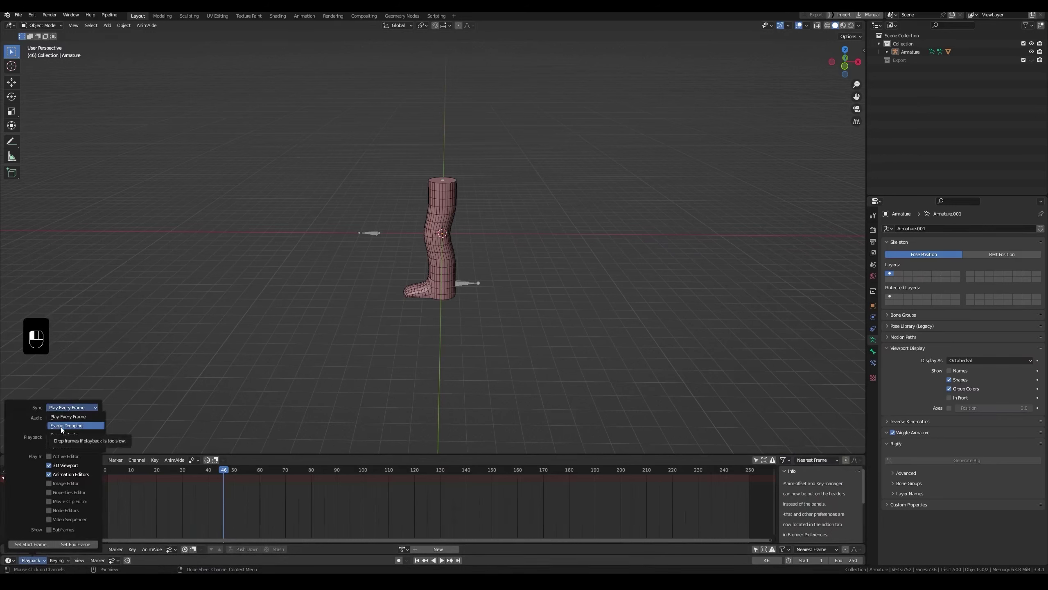
pyautogui.click(61, 426)
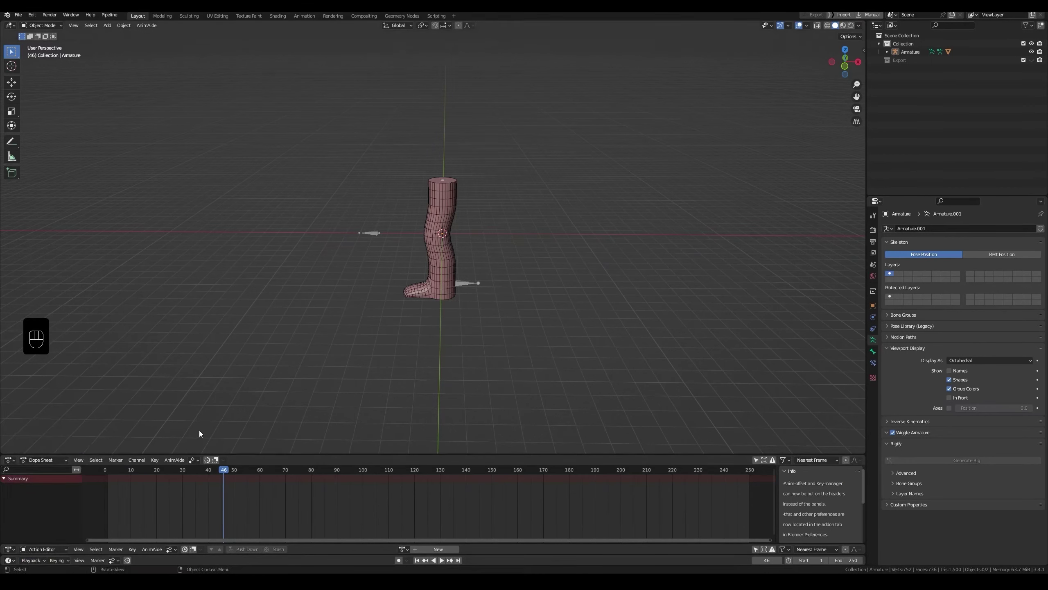
pyautogui.click(36, 561)
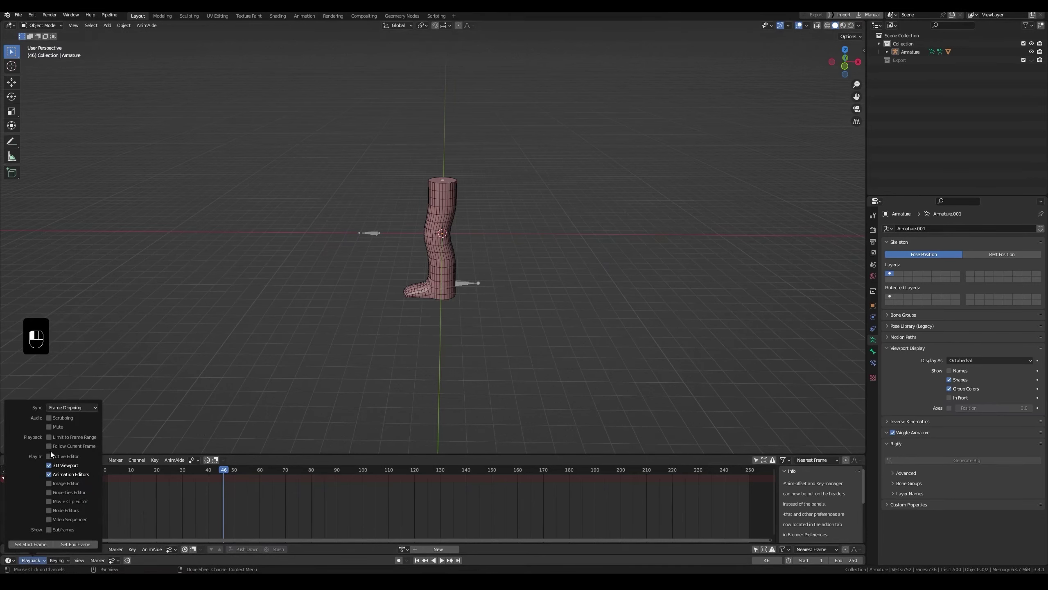
pyautogui.click(398, 561)
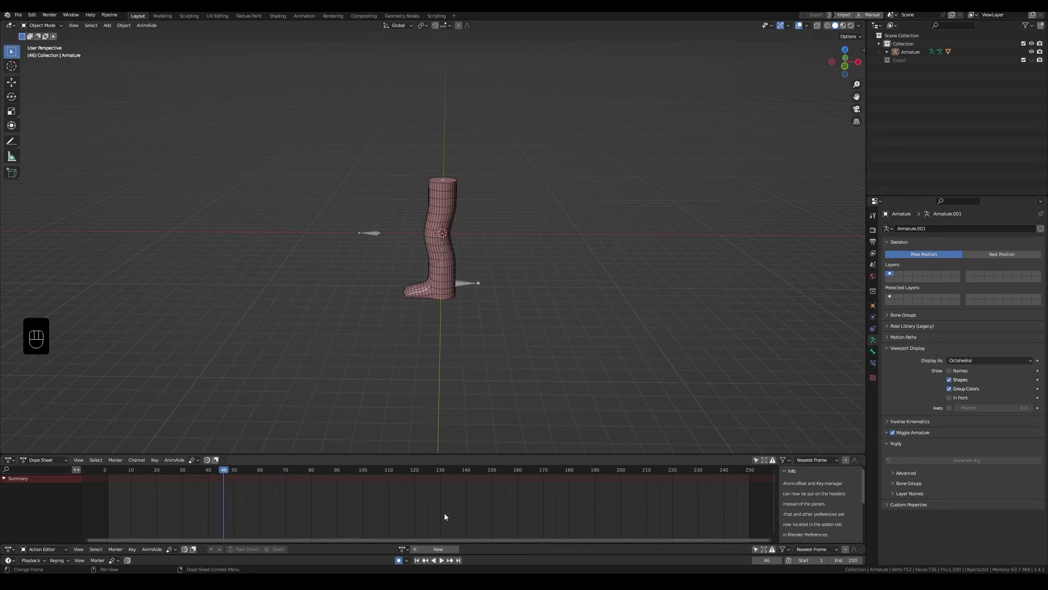
# Create a new action named Kick and give it a fake user
pyautogui.click(426, 549)
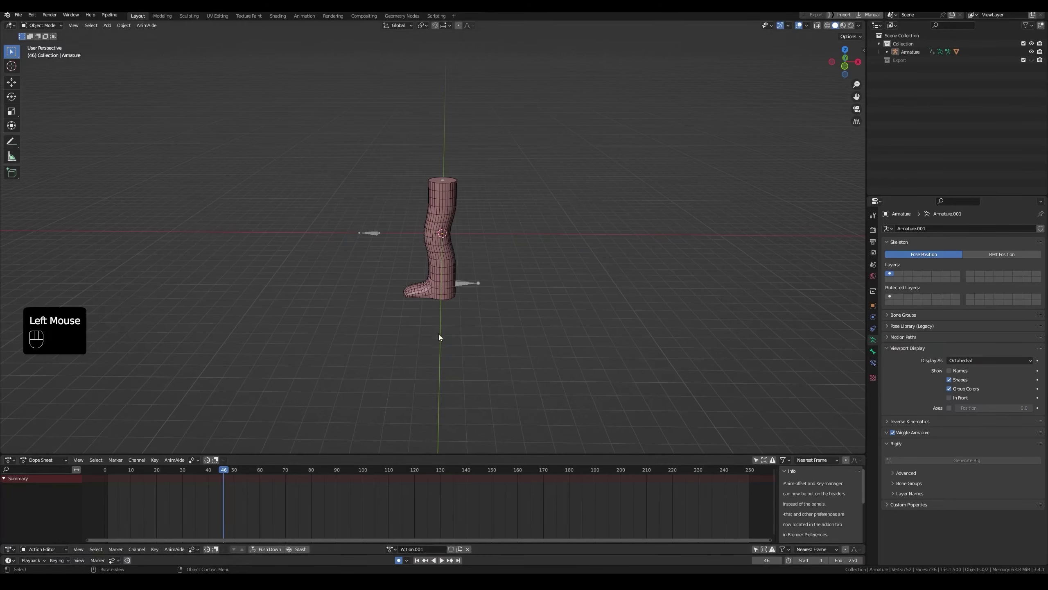
pyautogui.moveTo(439, 336)
pyautogui.mouseDown(button='middle')
pyautogui.moveTo(418, 294)
pyautogui.moveTo(451, 324)
pyautogui.moveTo(452, 351)
pyautogui.mouseUp(button='middle')
pyautogui.click(418, 548)
pyautogui.write('k')
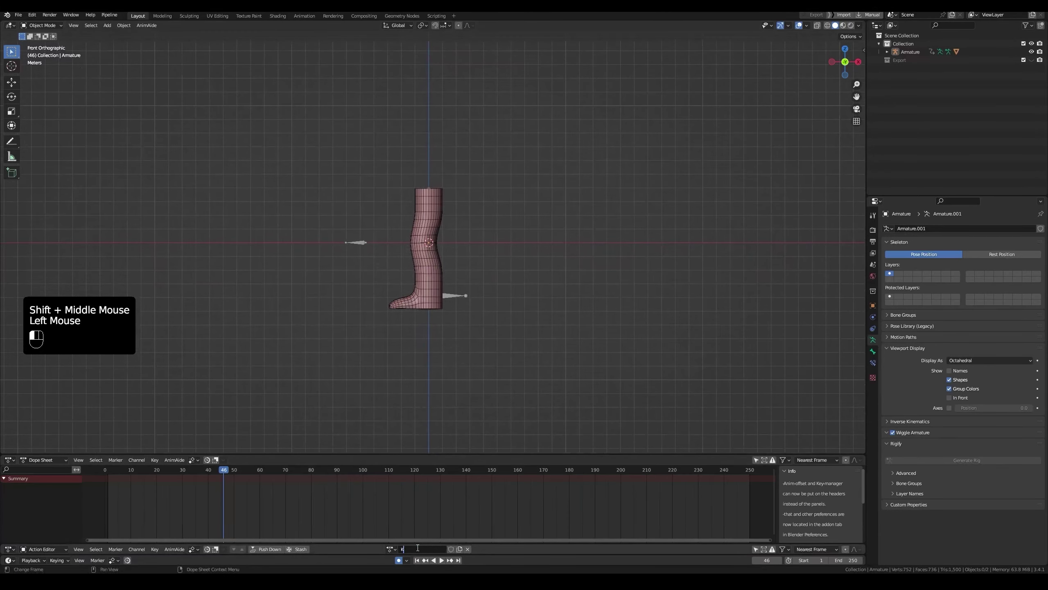
pyautogui.write('ick')
pyautogui.press('Return')
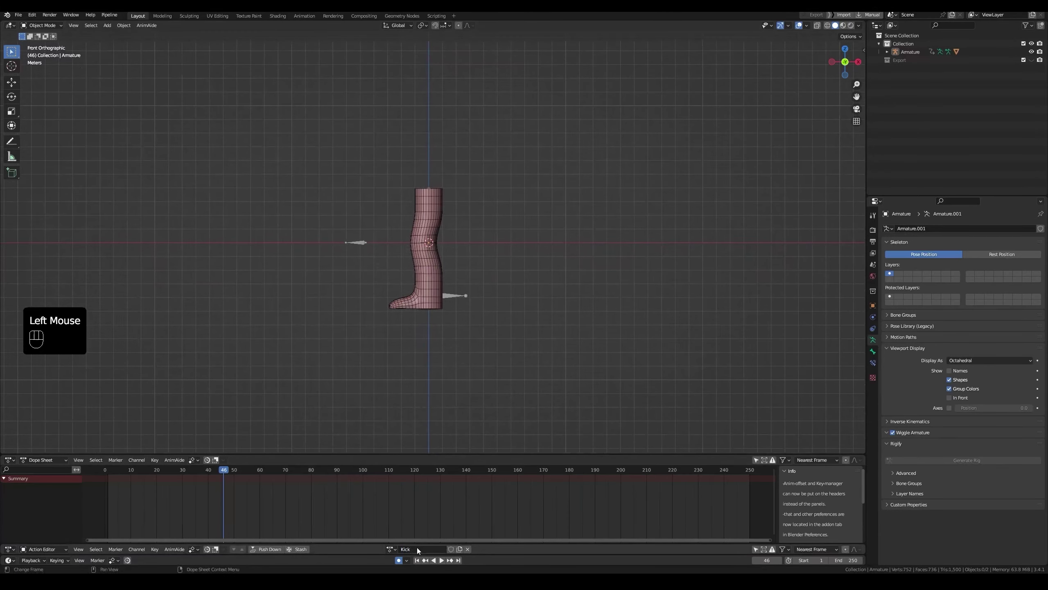
pyautogui.click(452, 547)
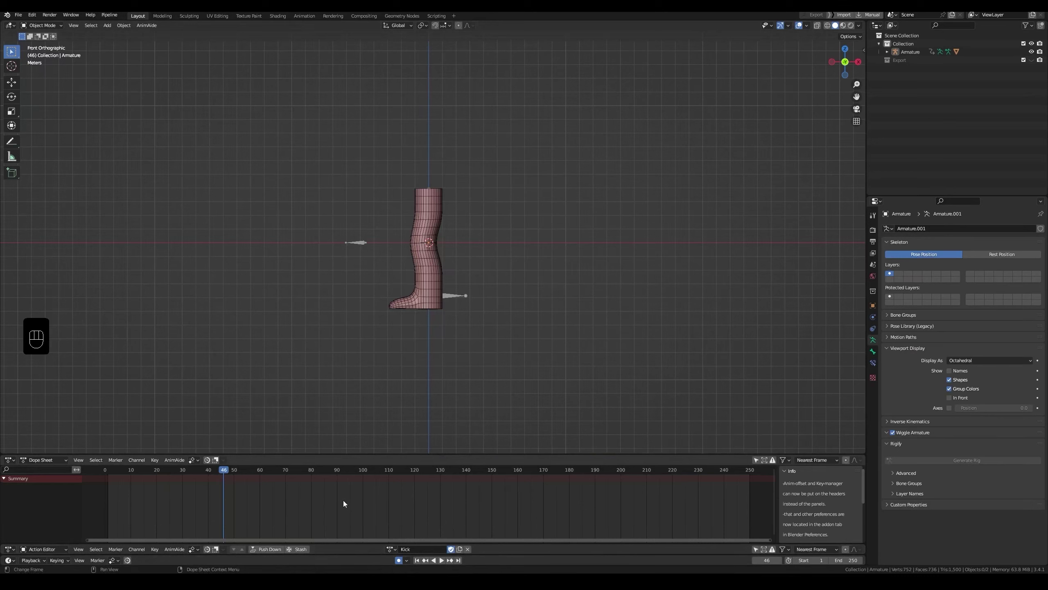
# Return to frame 1, show only selected channels, and hide the Dope Sheet sidebar
pyautogui.moveTo(119, 480); pyautogui.dragTo(109, 480)
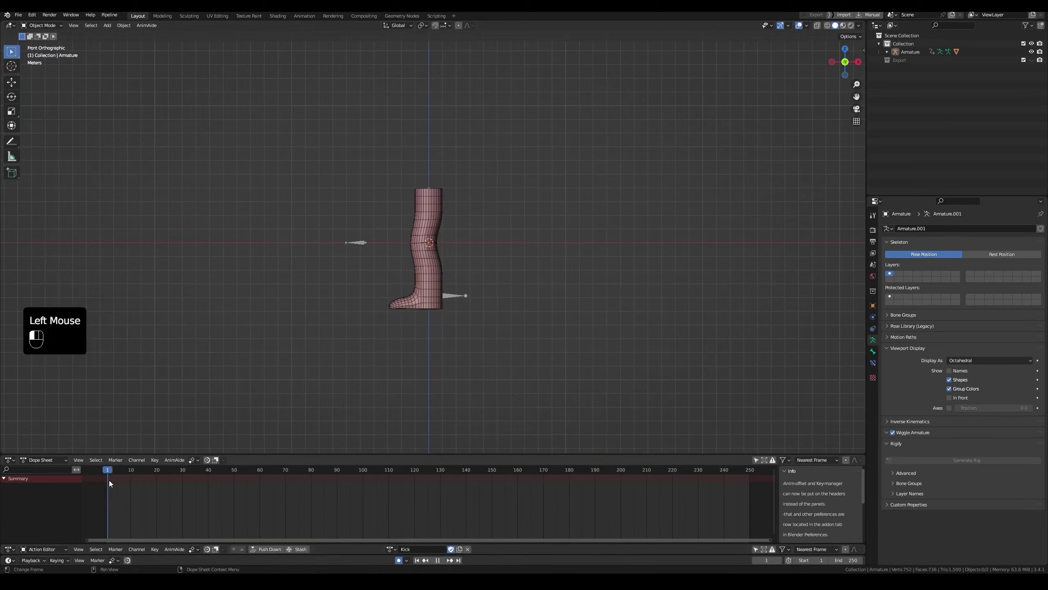
pyautogui.click(756, 461)
pyautogui.press('n')
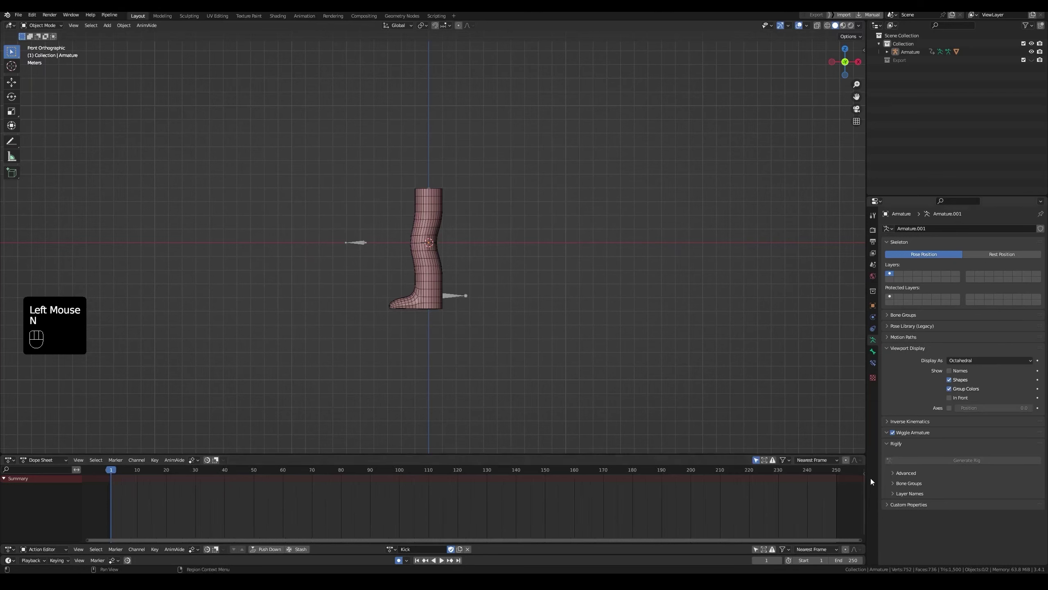
pyautogui.click(4, 478)
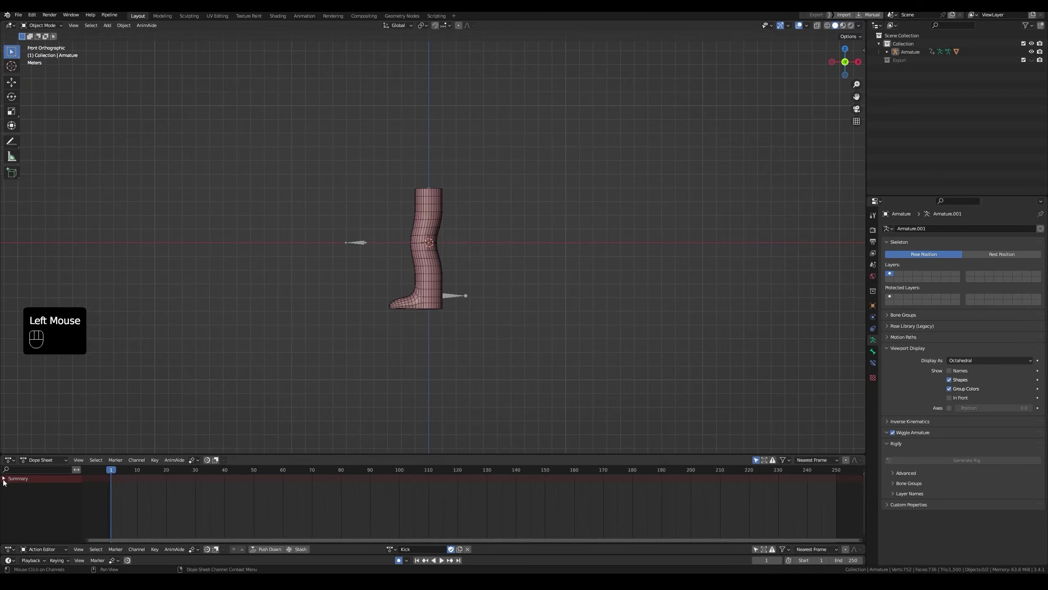
pyautogui.click(4, 478)
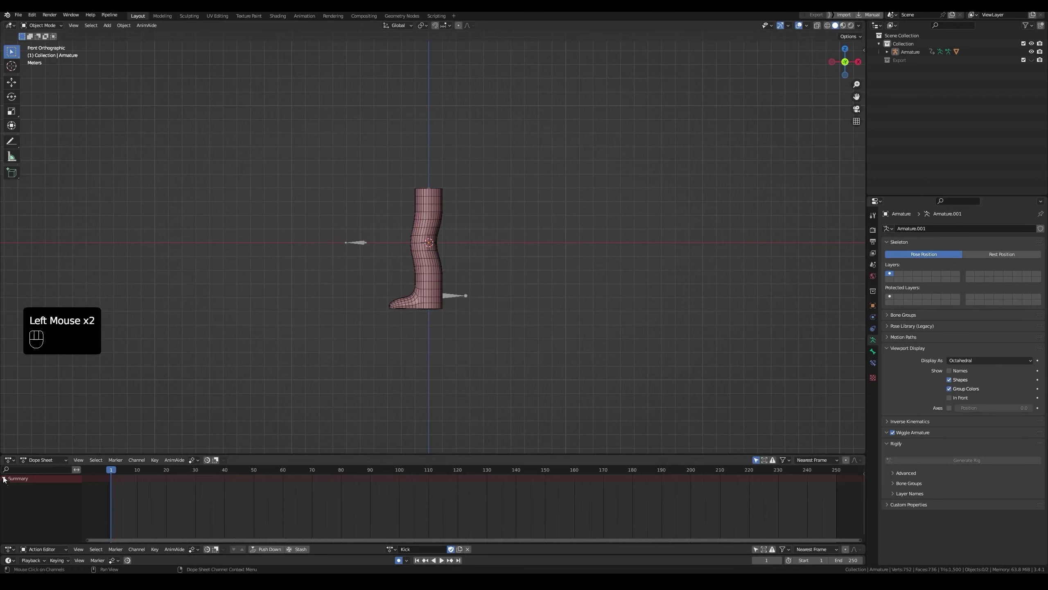
pyautogui.click(80, 494)
pyautogui.moveTo(80, 493); pyautogui.dragTo(2, 491)
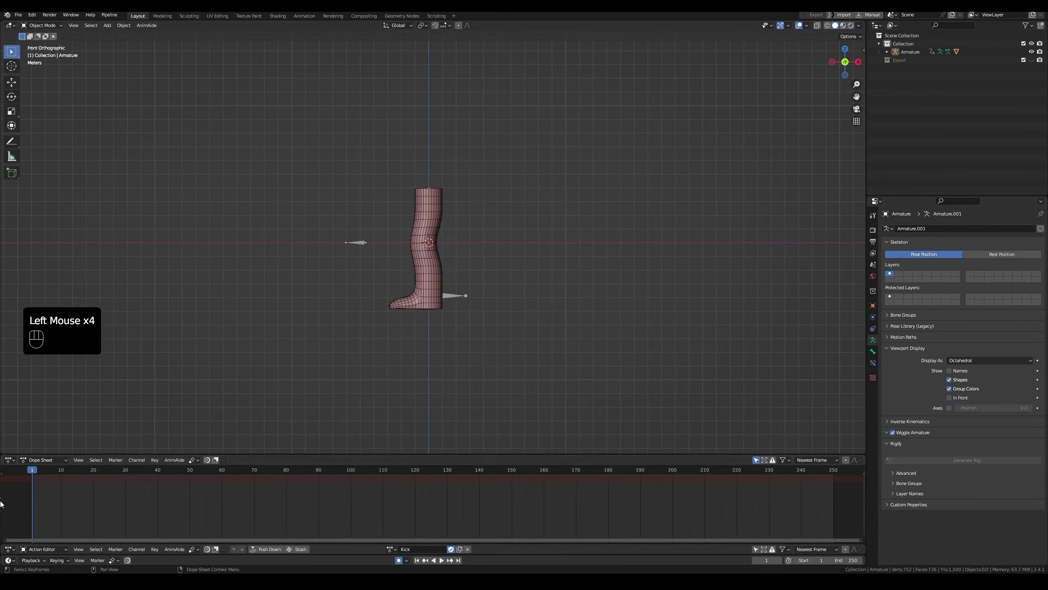
pyautogui.click(2, 475)
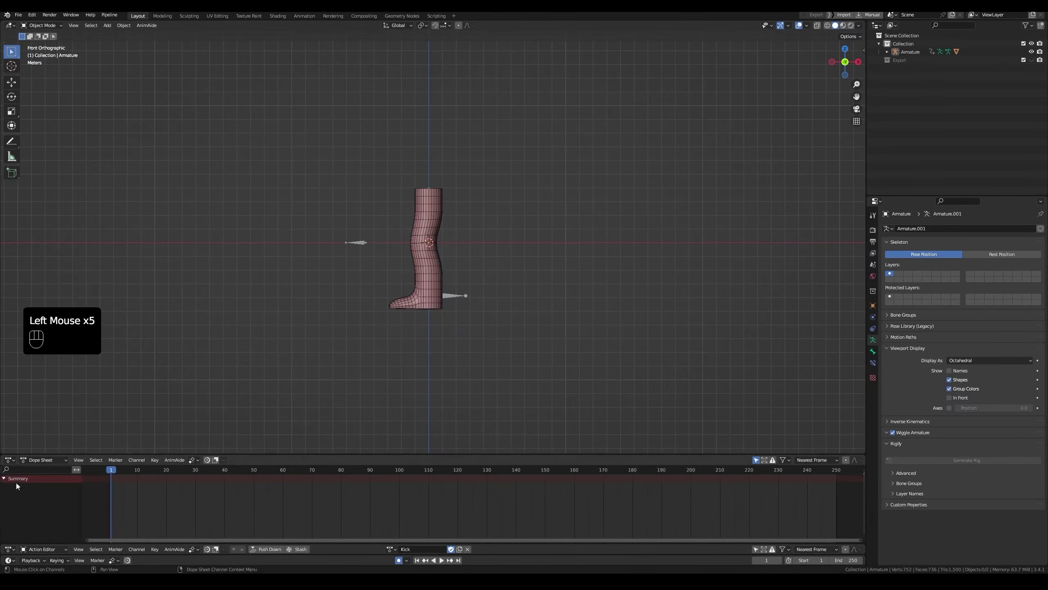
# Put the leg armature in pose mode and key all bones at frame 1
pyautogui.click(450, 299)
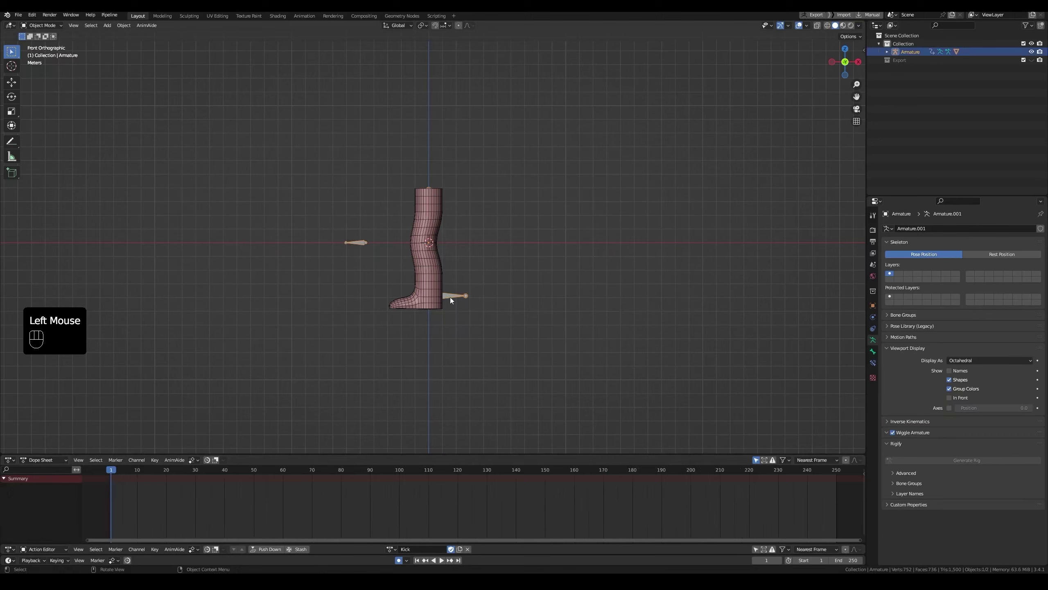
pyautogui.hotkey('ctrl', 'Tab')
pyautogui.click(450, 313)
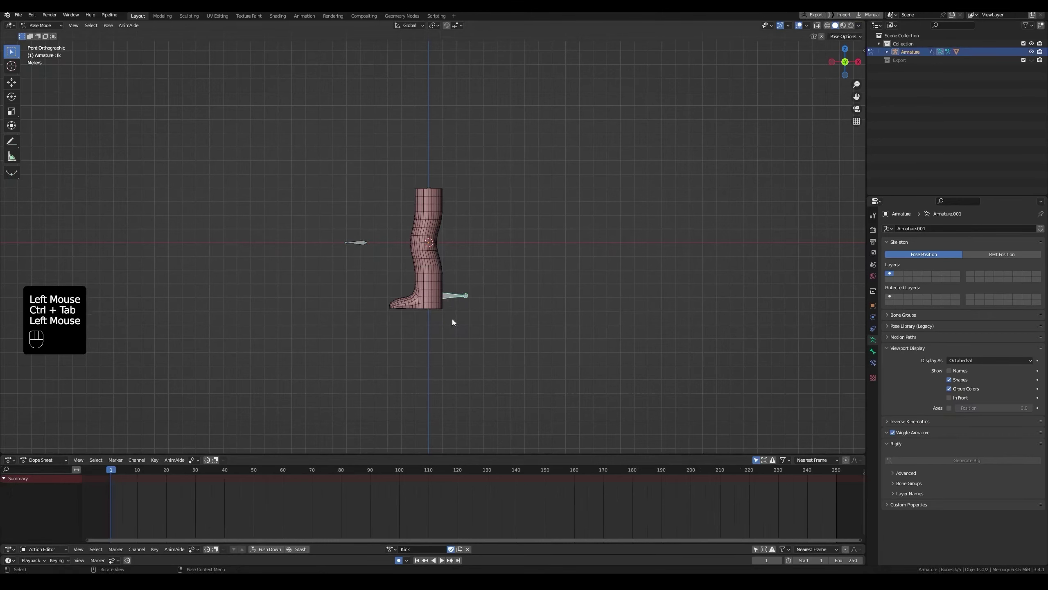
pyautogui.moveTo(452, 319); pyautogui.dragTo(442, 277, button='middle')
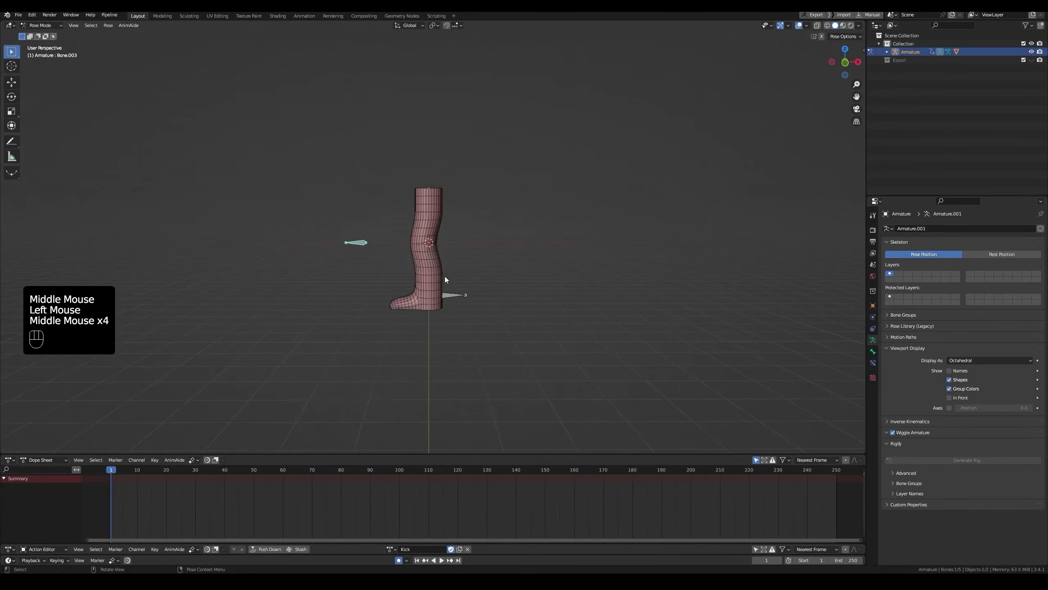
pyautogui.press('a')
pyautogui.press('i')
pyautogui.click(458, 323)
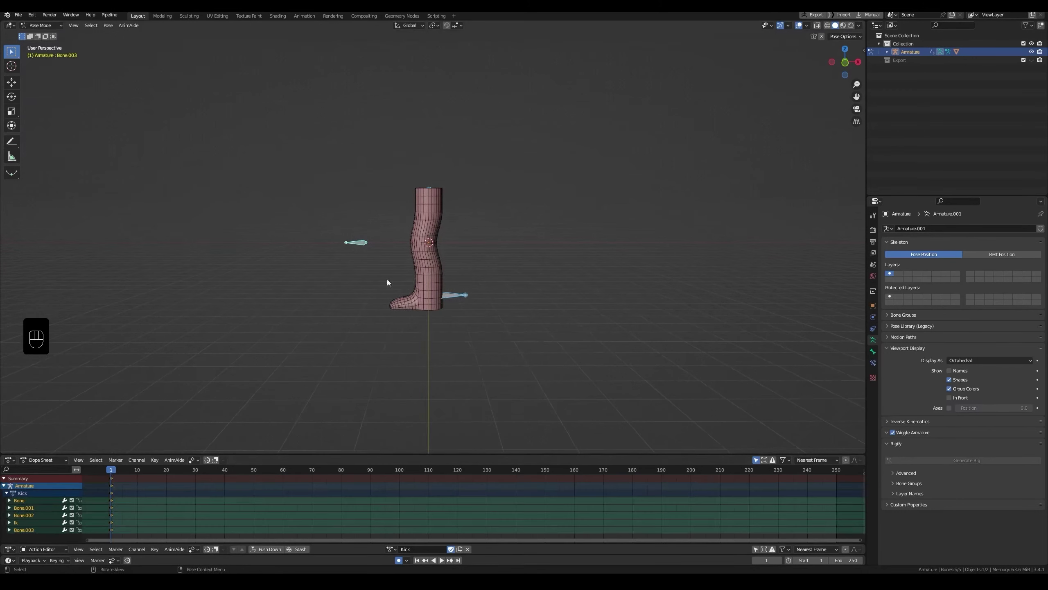
# Select the Ik, Bone.003 and Bone bones, then move to frame 20
pyautogui.click(454, 295)
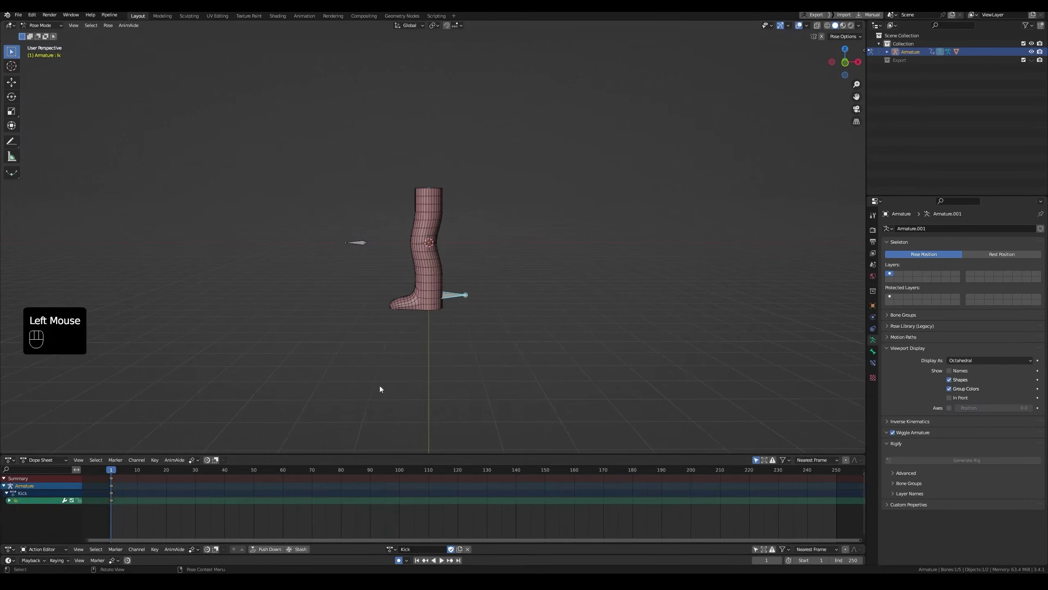
pyautogui.click(355, 244)
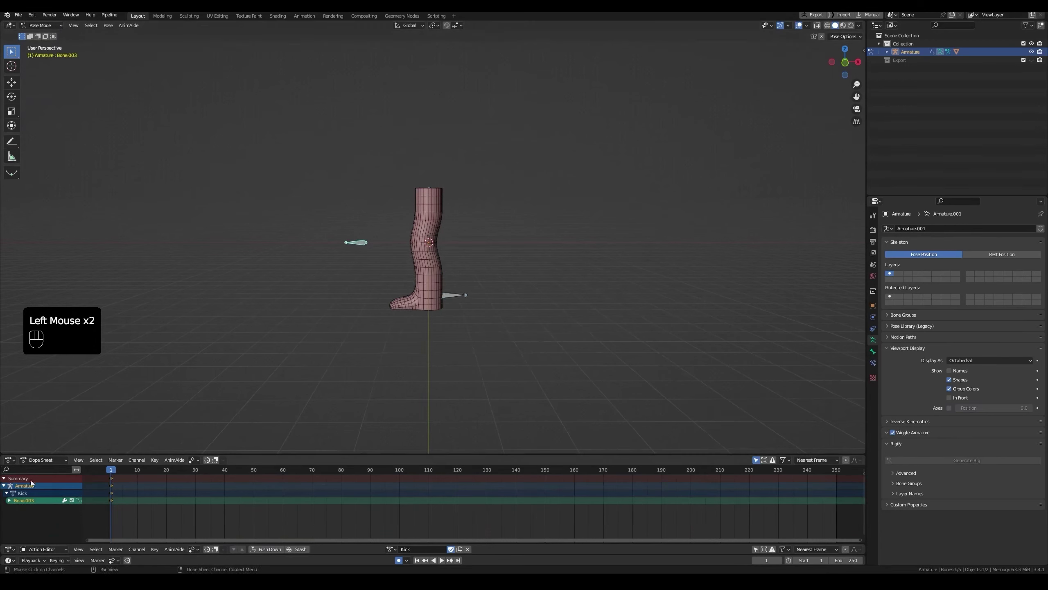
pyautogui.click(427, 208)
pyautogui.moveTo(397, 312); pyautogui.dragTo(244, 405, button='middle')
pyautogui.click(123, 471)
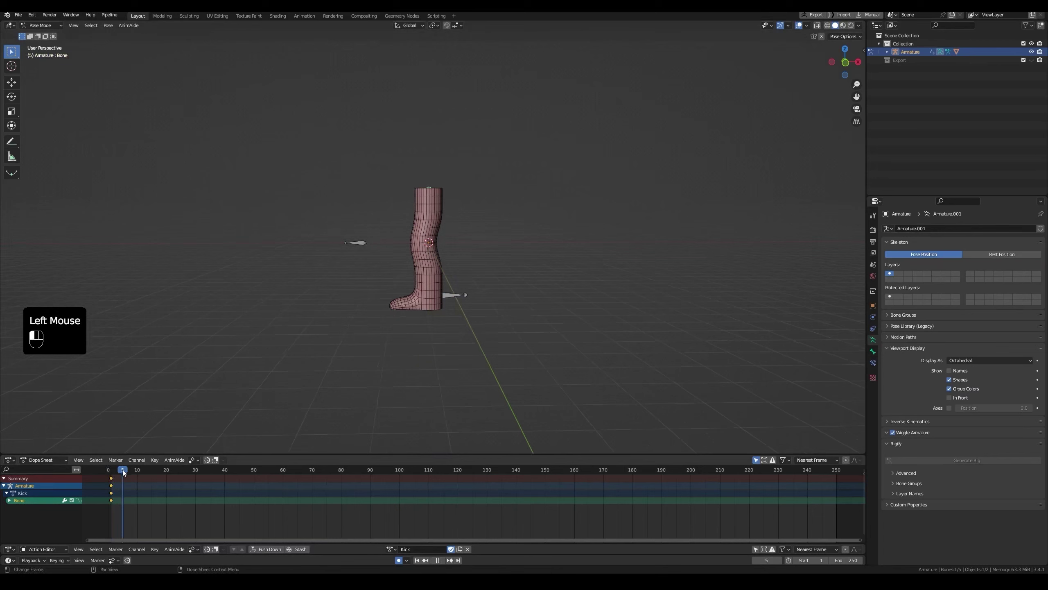
pyautogui.moveTo(123, 472); pyautogui.dragTo(167, 473)
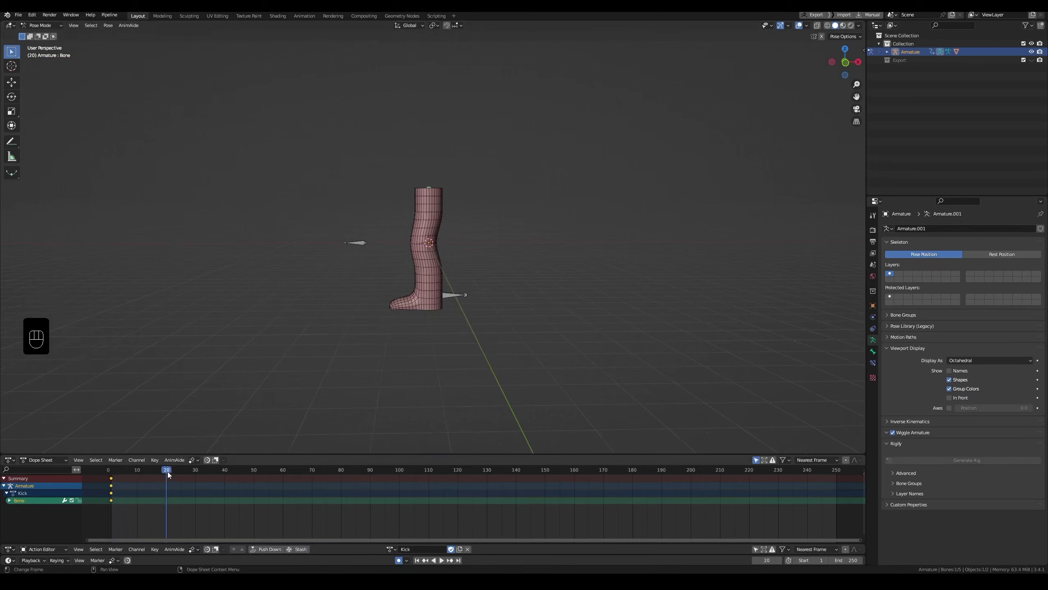
pyautogui.moveTo(444, 309); pyautogui.dragTo(438, 300, button='middle')
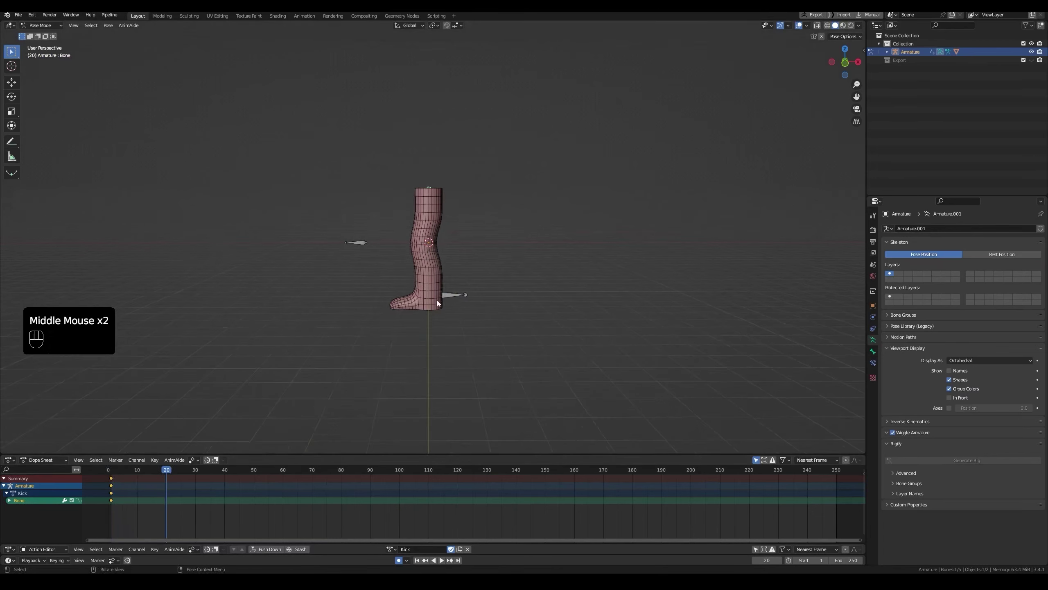
# Change the Output Properties frame rate from 24 to 30 fps
pyautogui.click(873, 242)
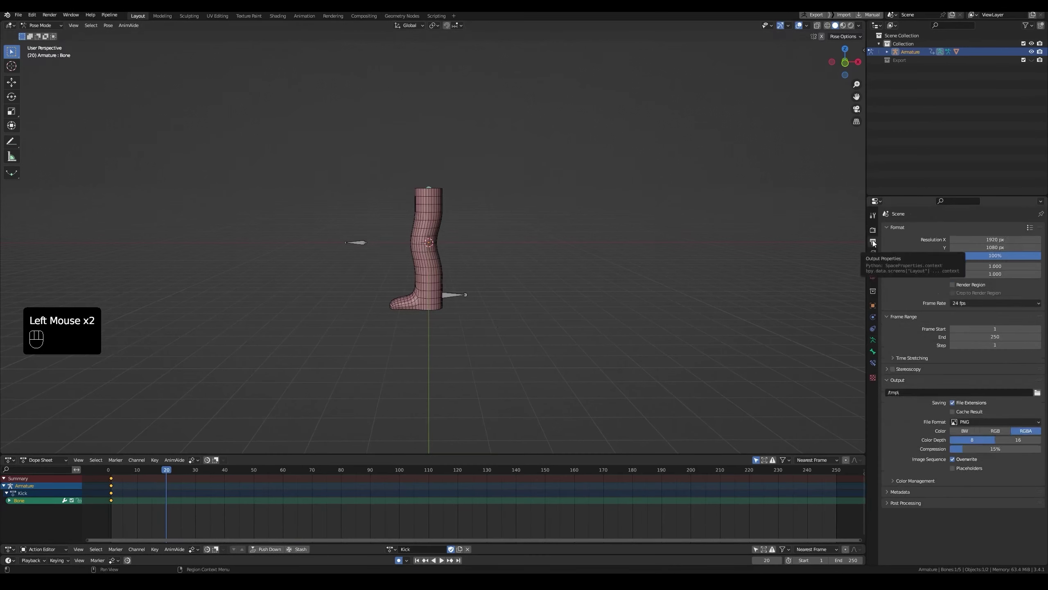
pyautogui.click(967, 305)
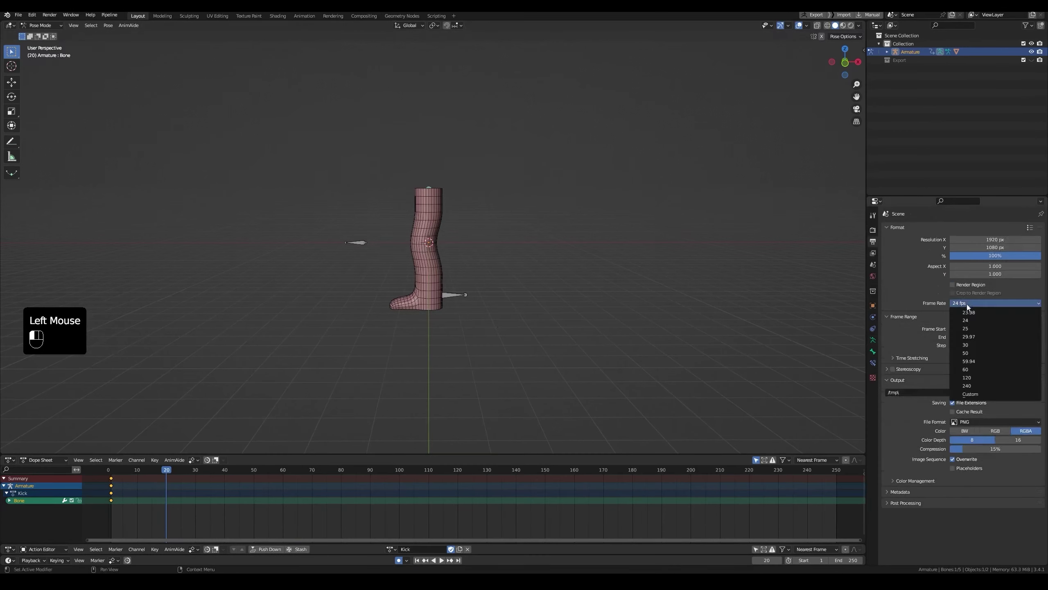
pyautogui.click(970, 347)
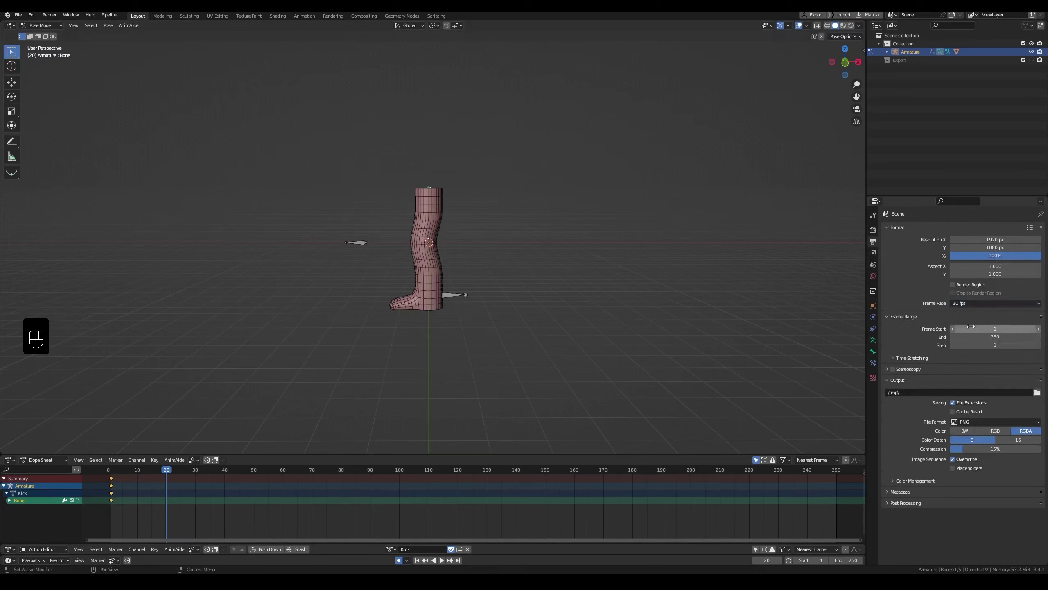
pyautogui.click(968, 303)
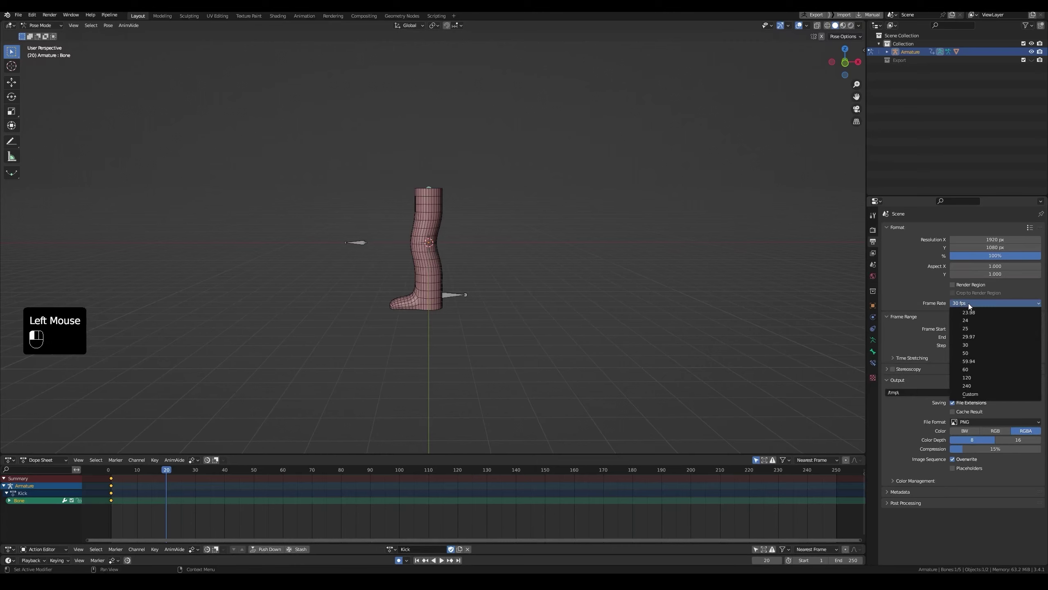
pyautogui.click(968, 303)
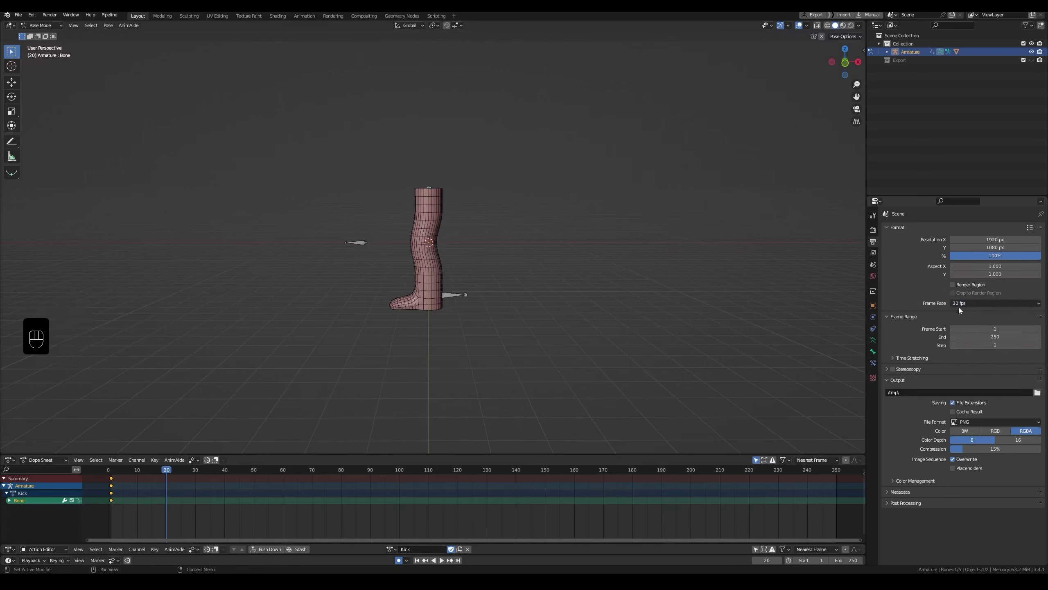
pyautogui.click(873, 230)
# Move and rotate the Ik bone at frame 20 into a bent-knee pose (-62.5°, then -26.8°)
pyautogui.click(454, 296)
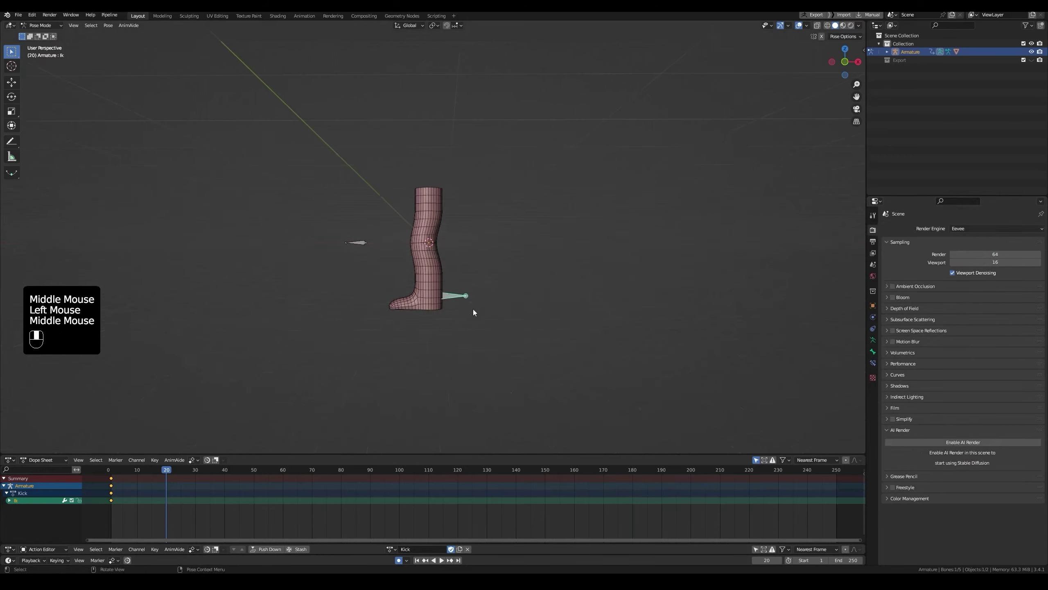
pyautogui.press('g')
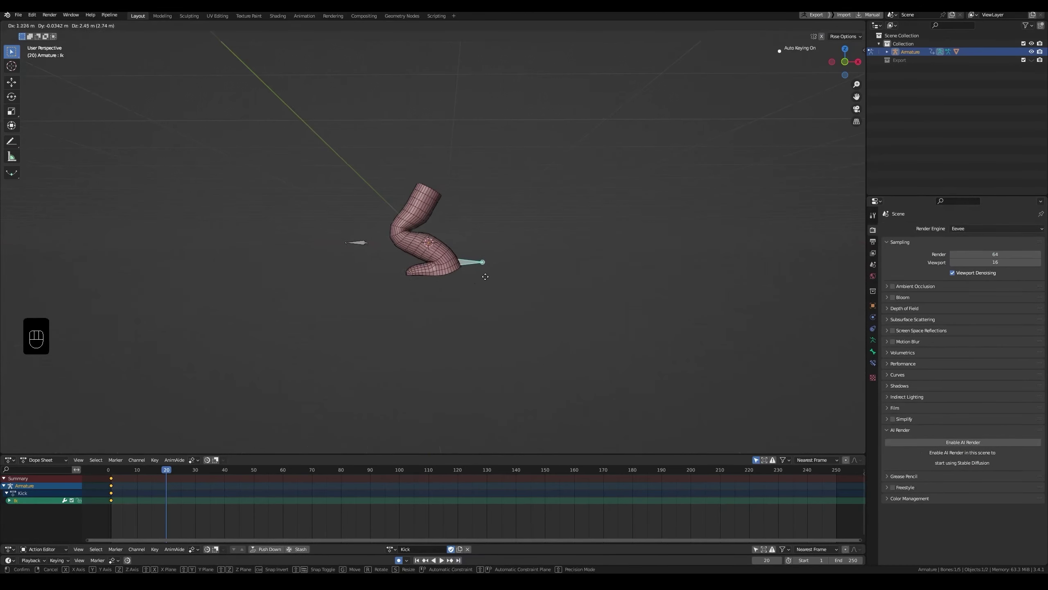
pyautogui.click(479, 274)
pyautogui.press('r')
pyautogui.click(488, 203)
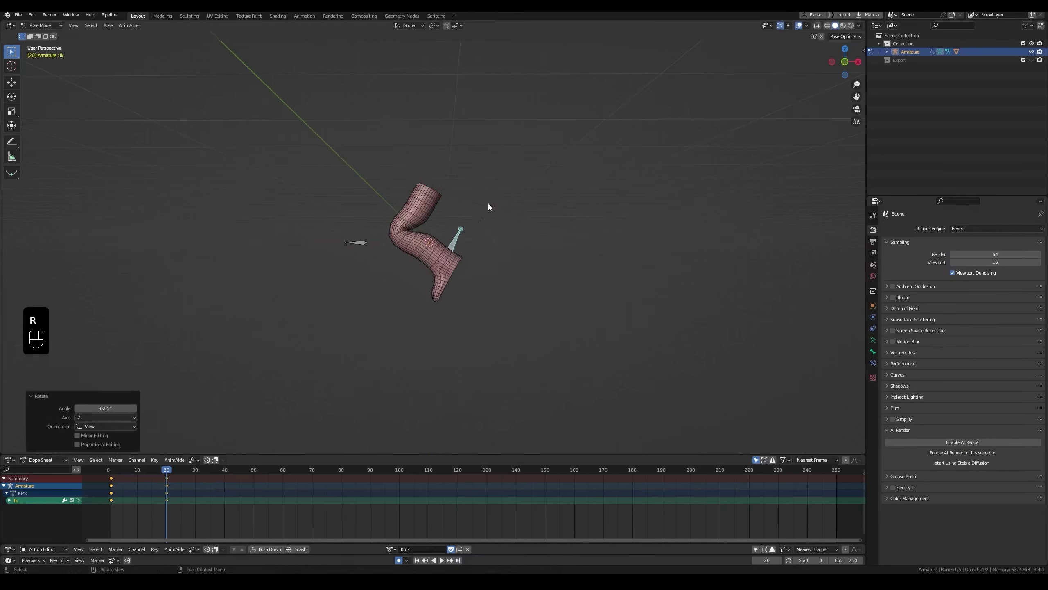
pyautogui.moveTo(488, 203); pyautogui.dragTo(404, 321, button='middle')
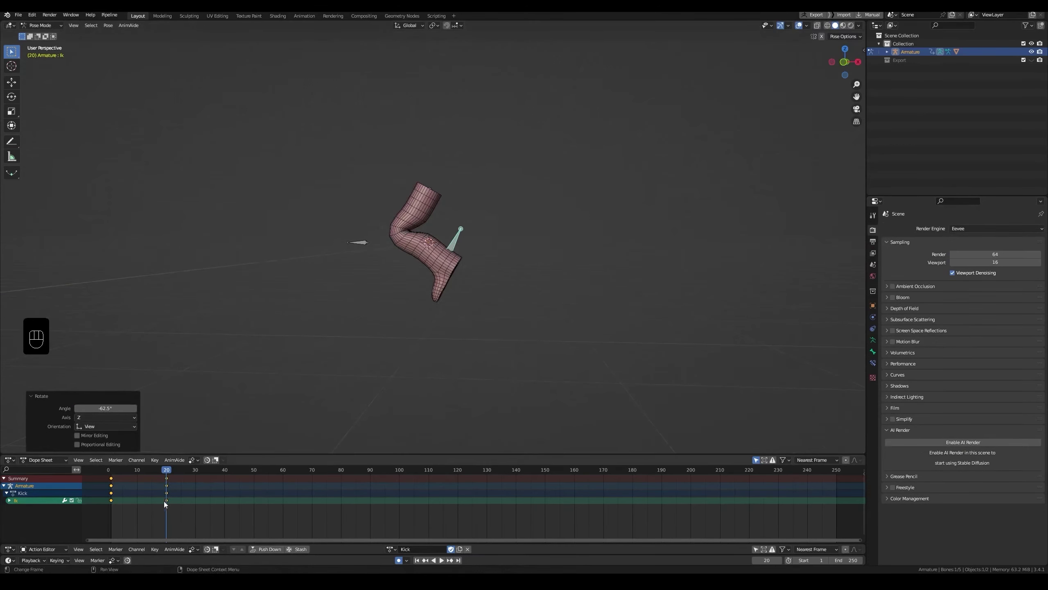
pyautogui.press('`')
pyautogui.press('g')
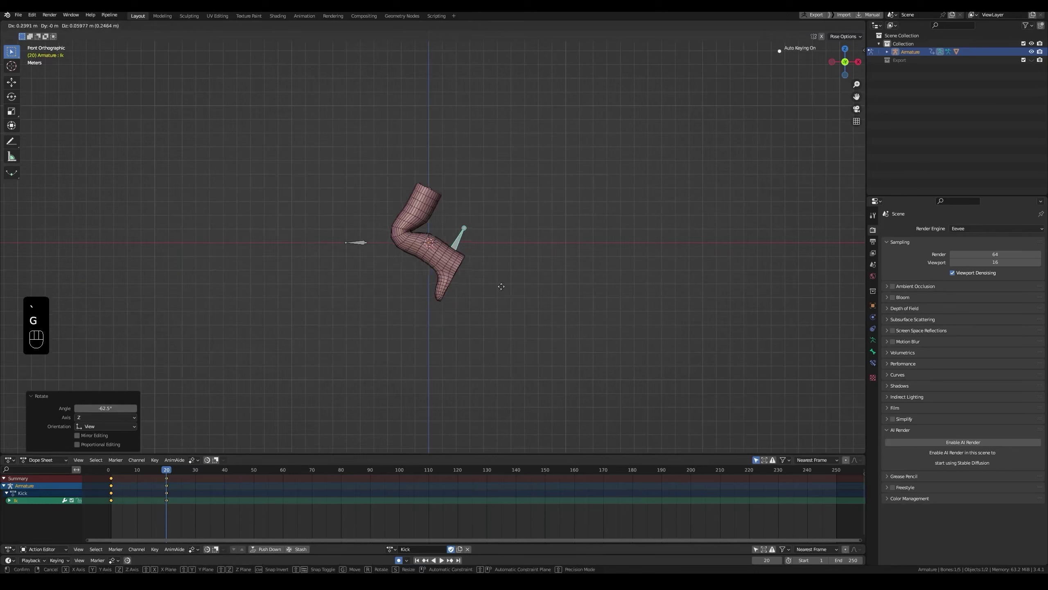
pyautogui.click(503, 285)
pyautogui.press('r')
pyautogui.click(445, 284)
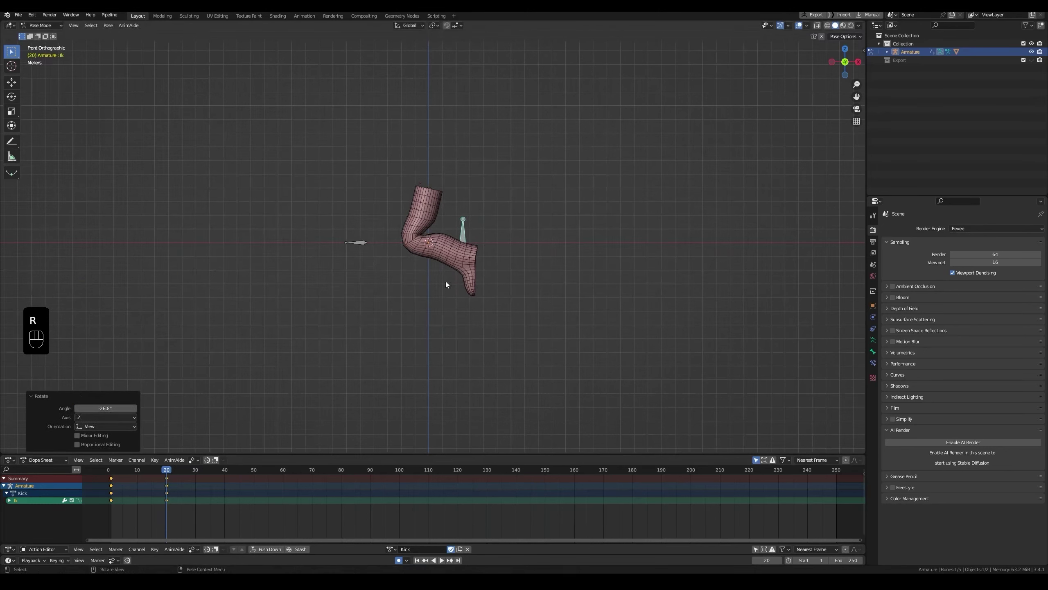
# Play the animation from the start to check the kick, ending back at frame 20
pyautogui.moveTo(168, 473); pyautogui.dragTo(221, 477)
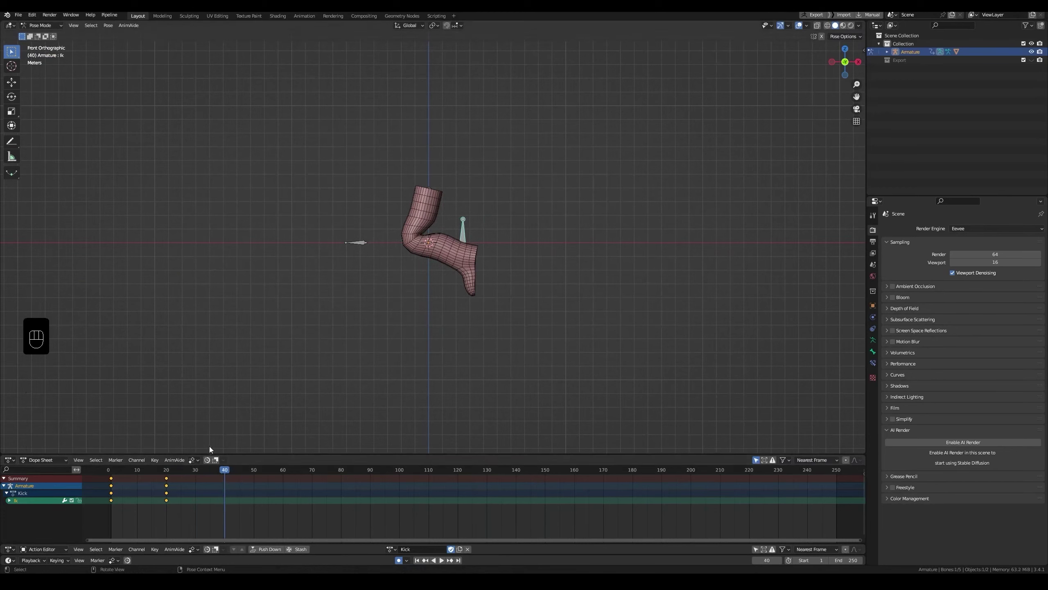
pyautogui.click(124, 475)
pyautogui.press('space')
pyautogui.press('space')
pyautogui.click(123, 473)
pyautogui.press('space')
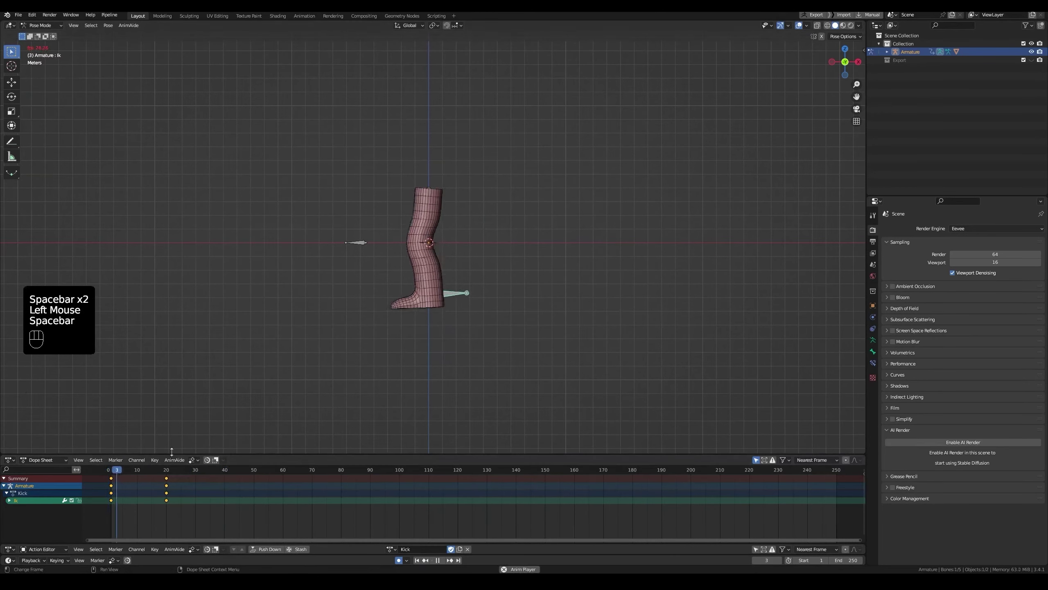
pyautogui.press('space')
pyautogui.moveTo(123, 473); pyautogui.dragTo(168, 475)
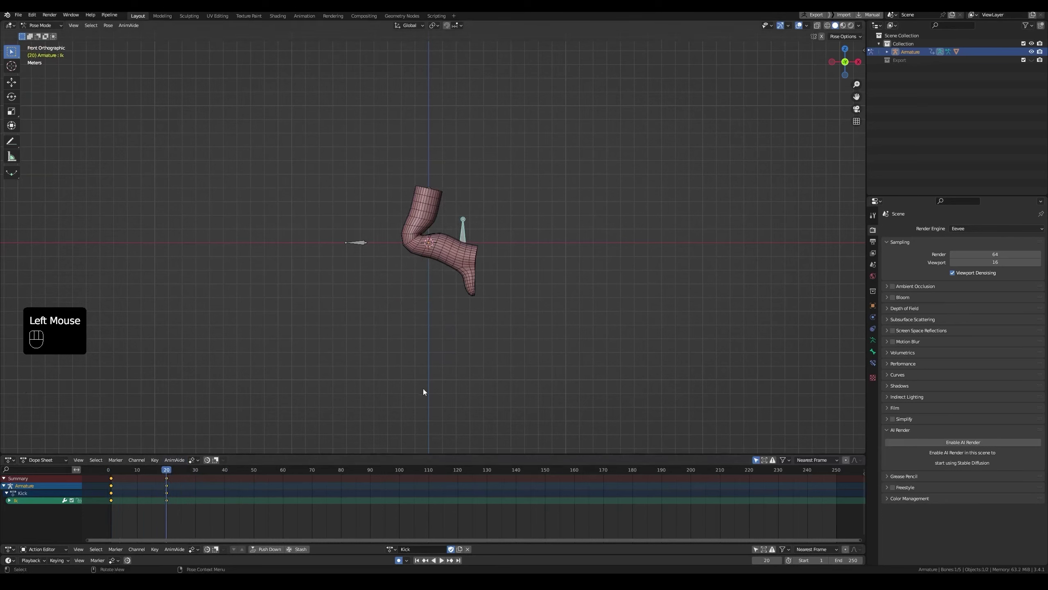
# Rename the action from Kick to Knee_Kick
pyautogui.click(404, 549)
pyautogui.click(401, 548)
pyautogui.write('Kne')
pyautogui.write('e_')
pyautogui.press('Return')
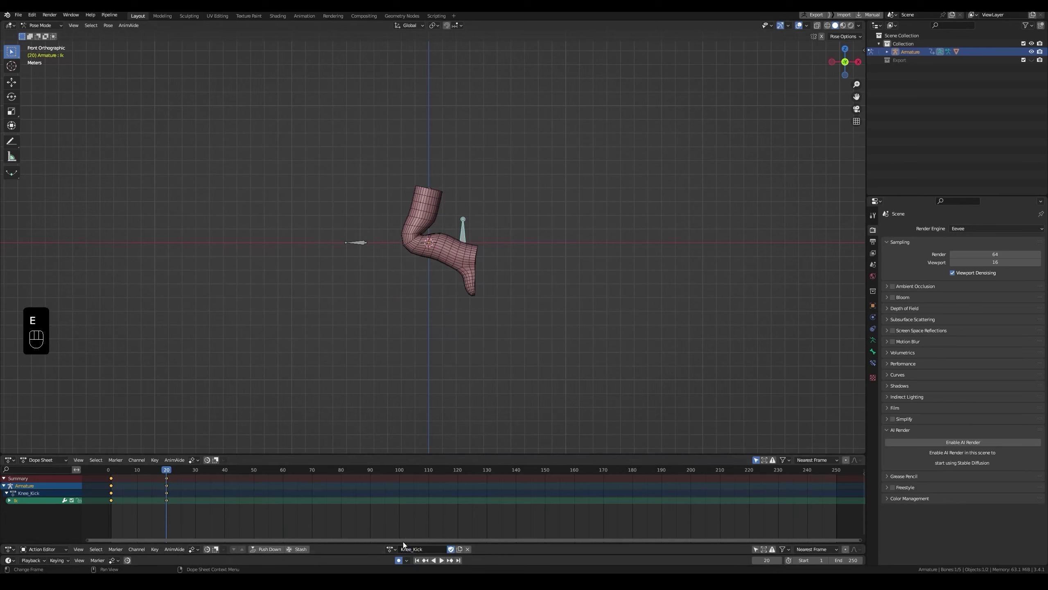
# At frame 40, move and rotate the Ik bone -48.4° into an extended kick, then play back
pyautogui.click(169, 472)
pyautogui.moveTo(170, 472); pyautogui.dragTo(225, 472)
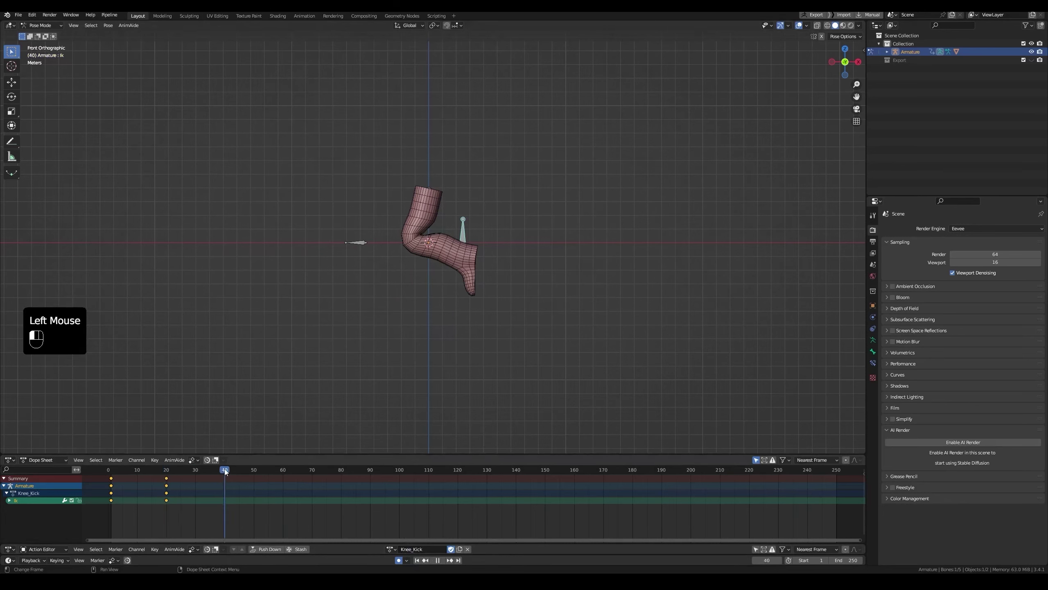
pyautogui.press('g')
pyautogui.click(632, 199)
pyautogui.press('r')
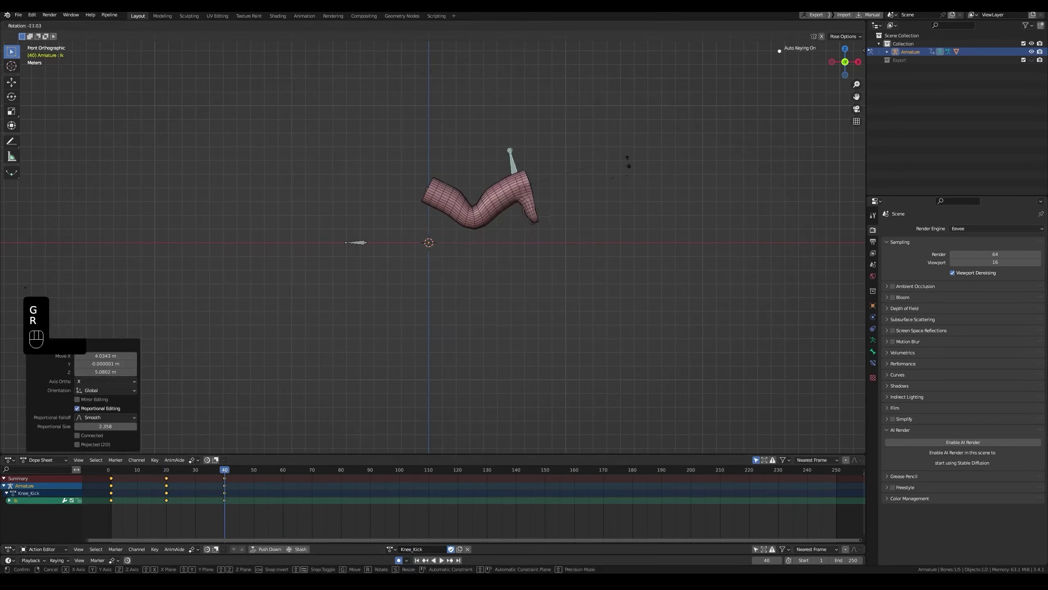
pyautogui.click(548, 179)
pyautogui.click(173, 472)
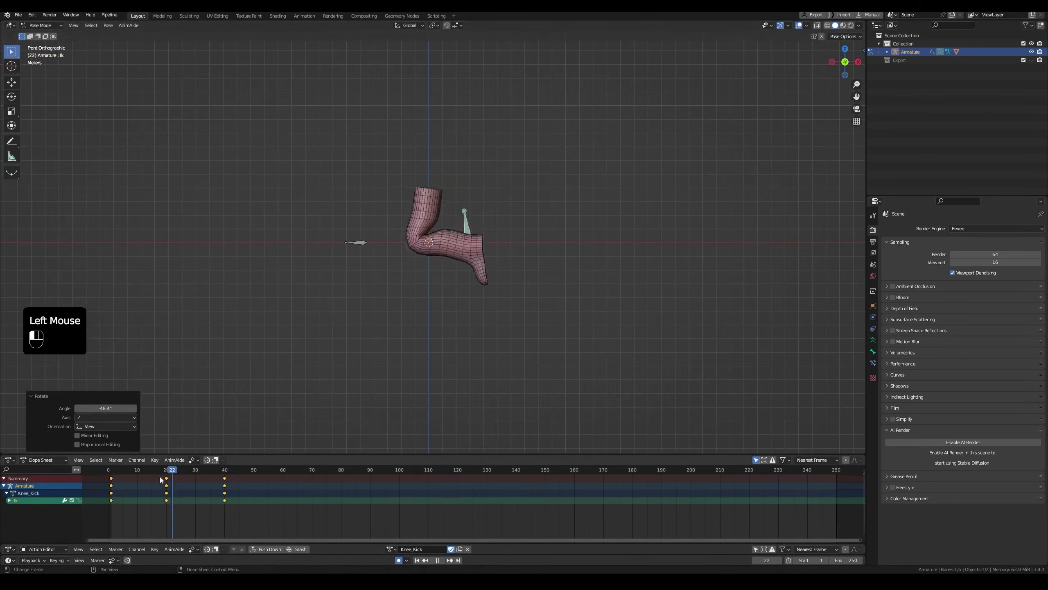
pyautogui.press('space')
pyautogui.press('space')
# Slide the Dope Sheet keys earlier so the kick keys sit at frames 1, 10 and 20, then replay
pyautogui.moveTo(215, 508); pyautogui.dragTo(233, 474)
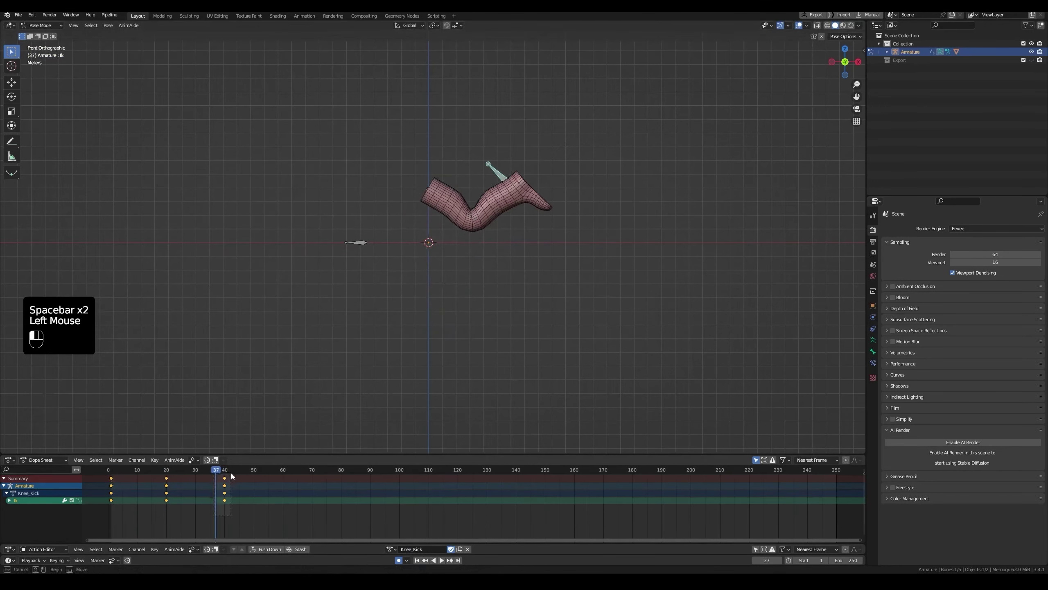
pyautogui.press('g')
pyautogui.click(198, 492)
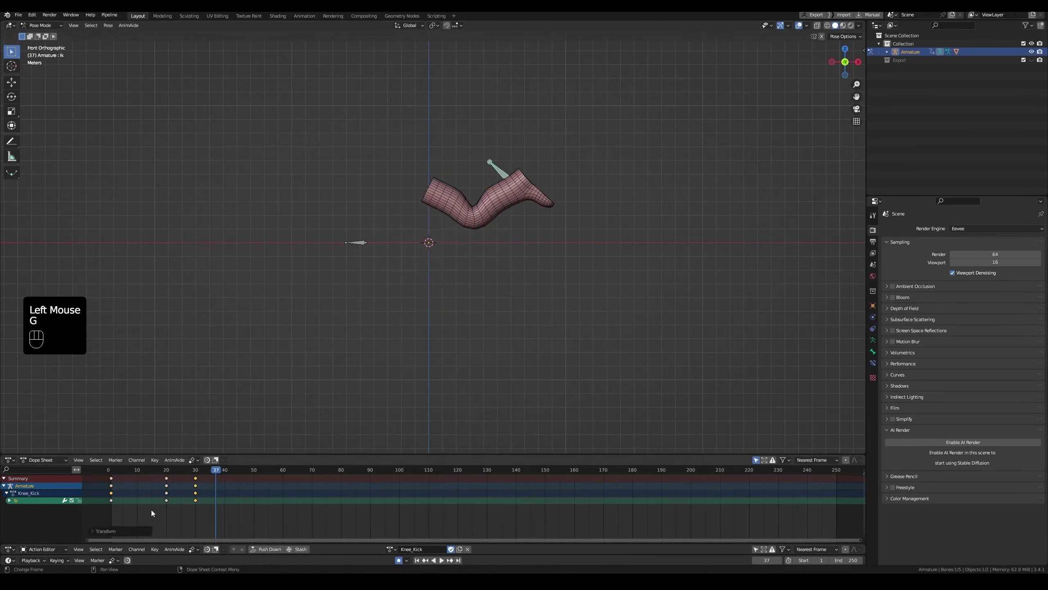
pyautogui.moveTo(154, 517); pyautogui.dragTo(211, 466)
pyautogui.press('g')
pyautogui.click(178, 470)
pyautogui.click(133, 470)
pyautogui.press('space')
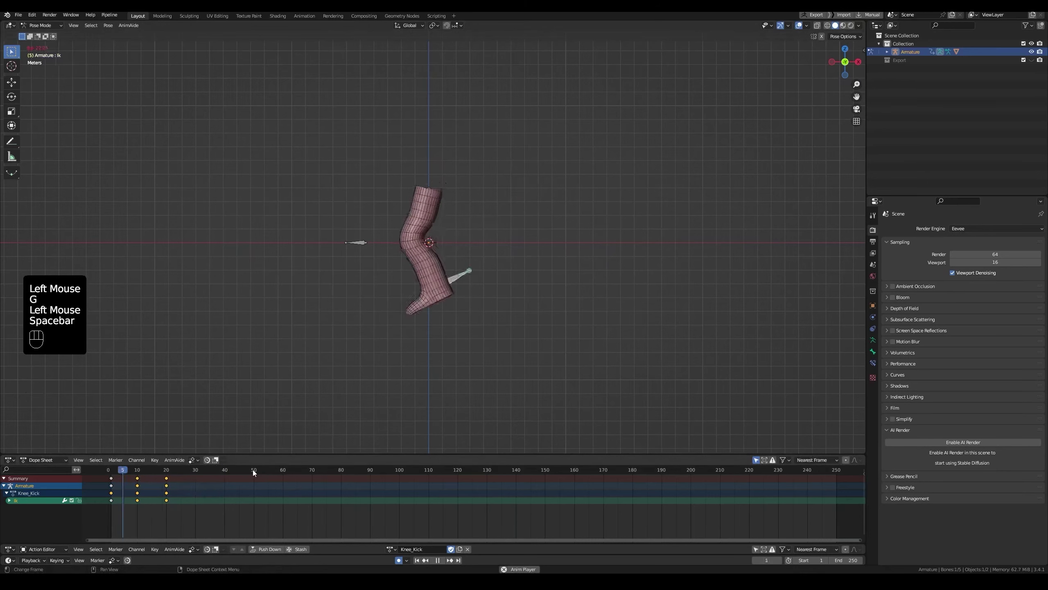
pyautogui.press('space')
pyautogui.click(196, 469)
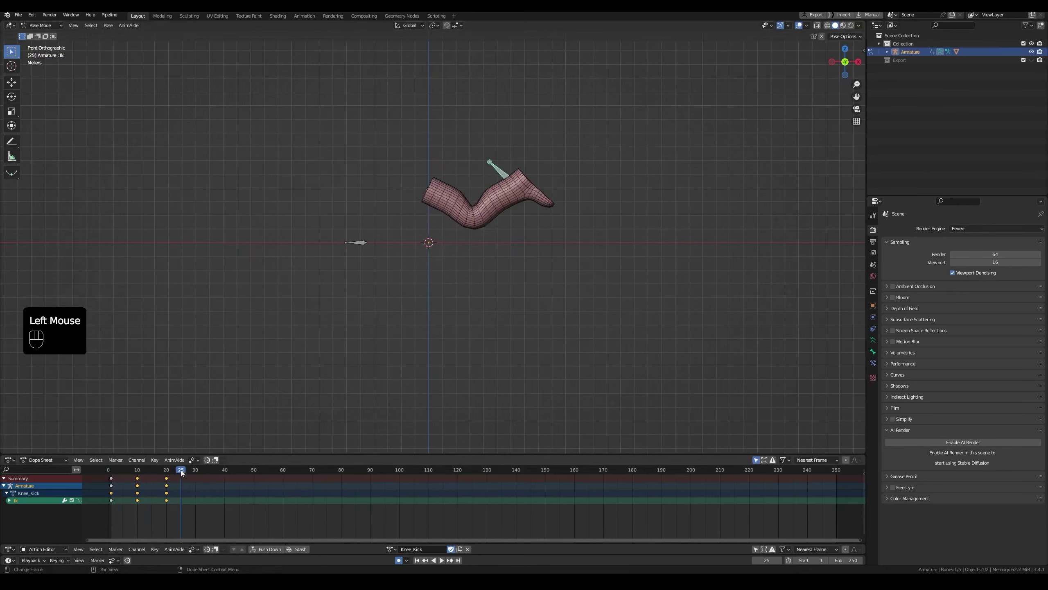
# At frame 30, reposition the Ik bone and rotate it -19.6° so the foot points down
pyautogui.click(196, 469)
pyautogui.press('g')
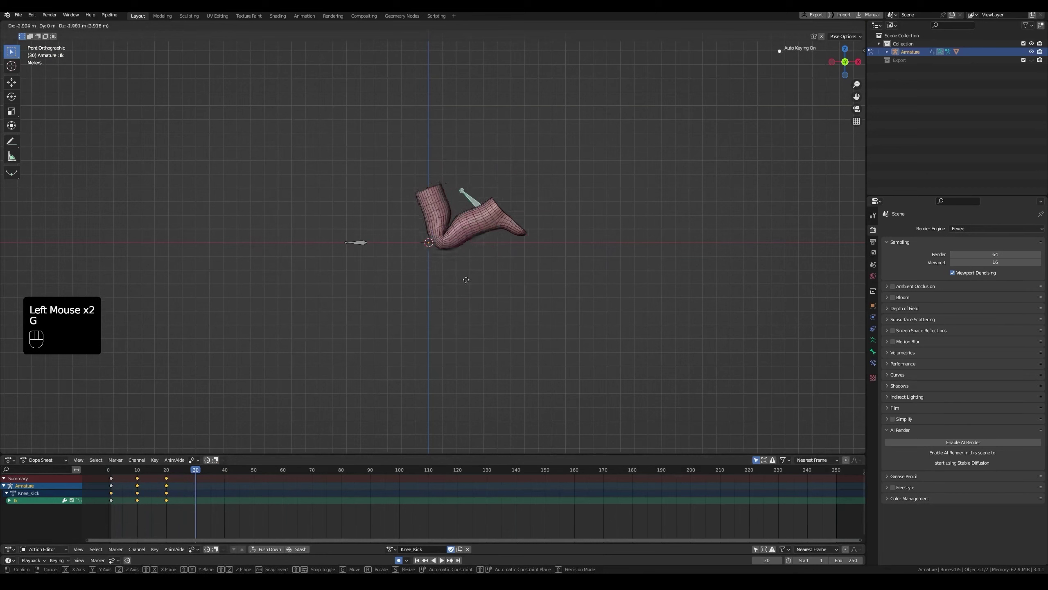
pyautogui.click(402, 304)
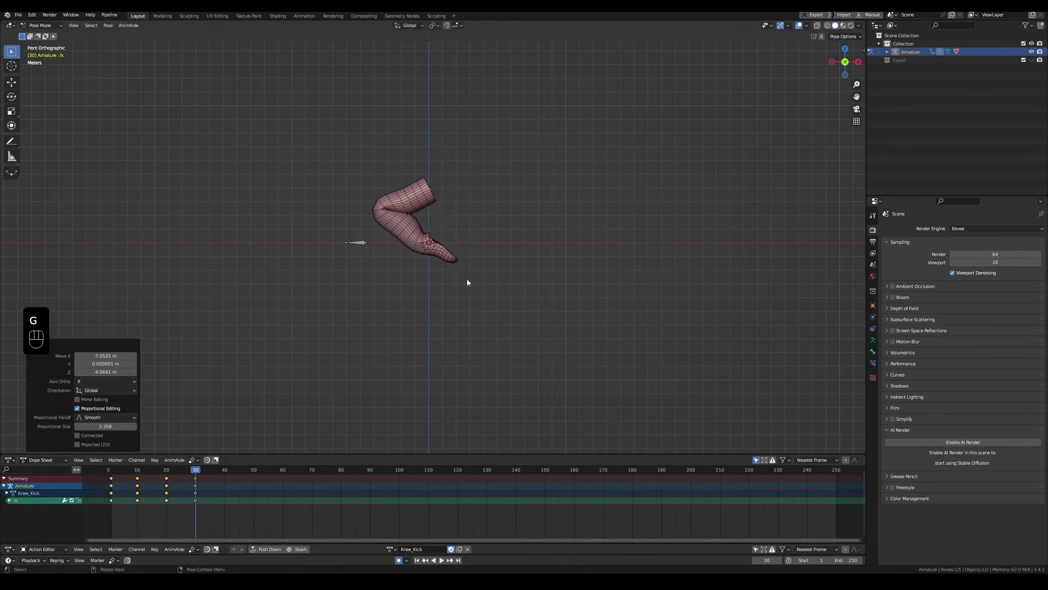
pyautogui.press('r')
pyautogui.rightClick(559, 242)
pyautogui.press('g')
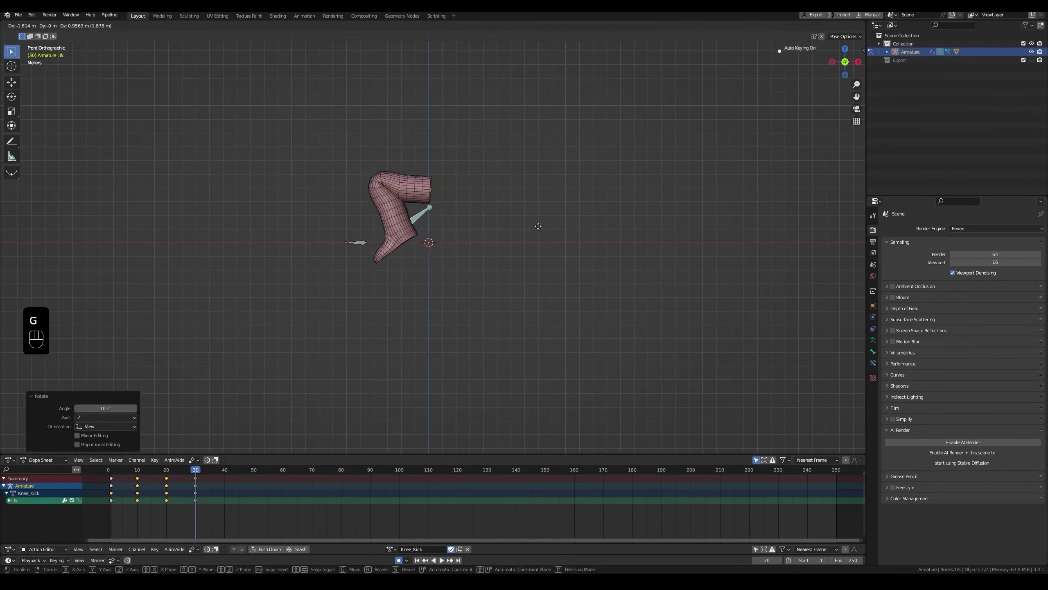
pyautogui.click(568, 223)
pyautogui.press('r')
pyautogui.click(549, 173)
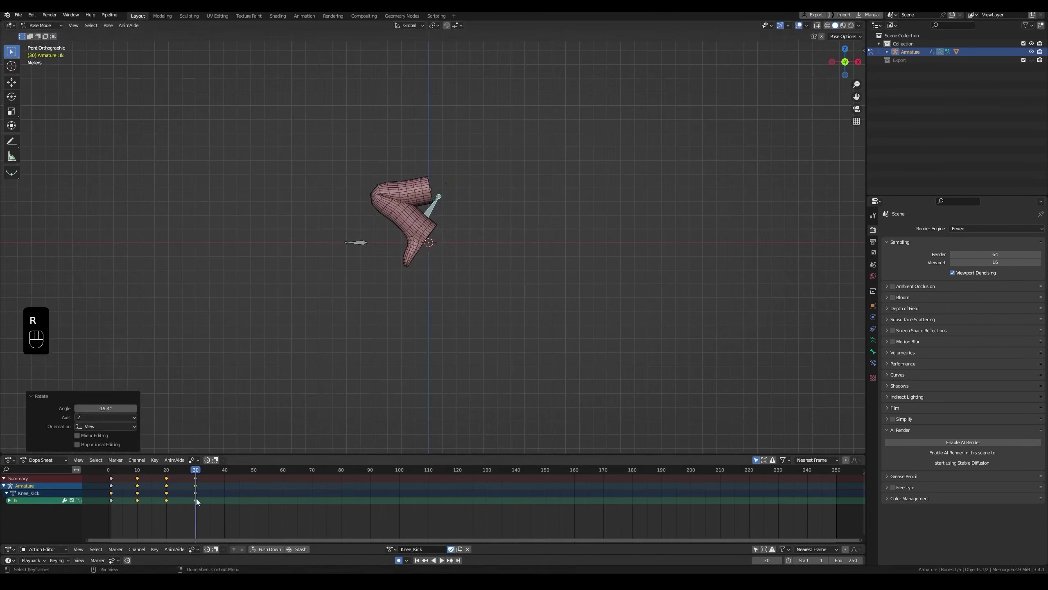
# Play the kick back from frame 1, then step to frame 25
pyautogui.moveTo(197, 498); pyautogui.dragTo(102, 488)
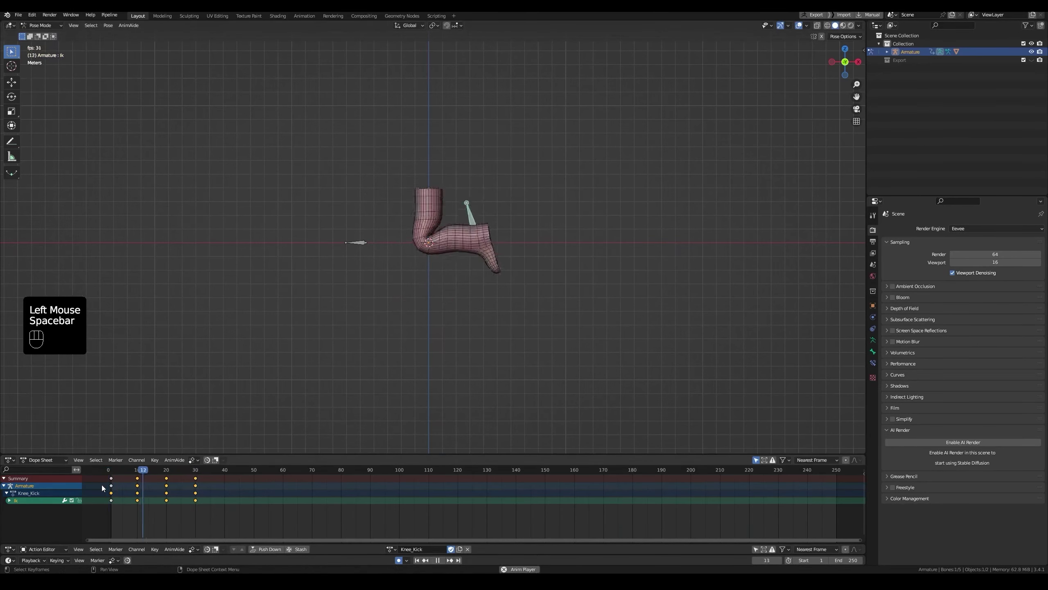
pyautogui.press('space')
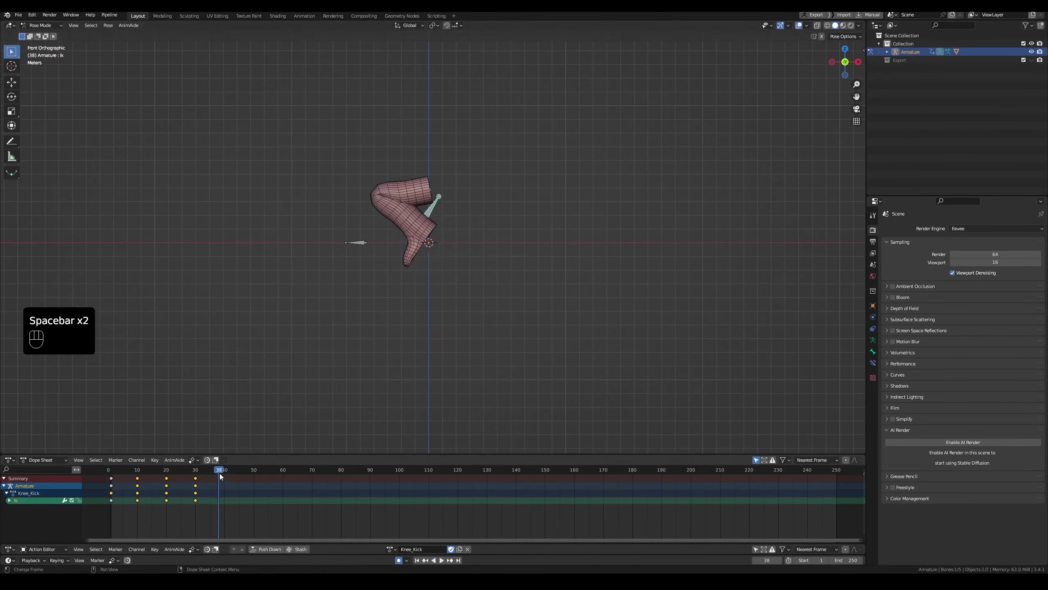
pyautogui.moveTo(219, 472); pyautogui.dragTo(111, 481)
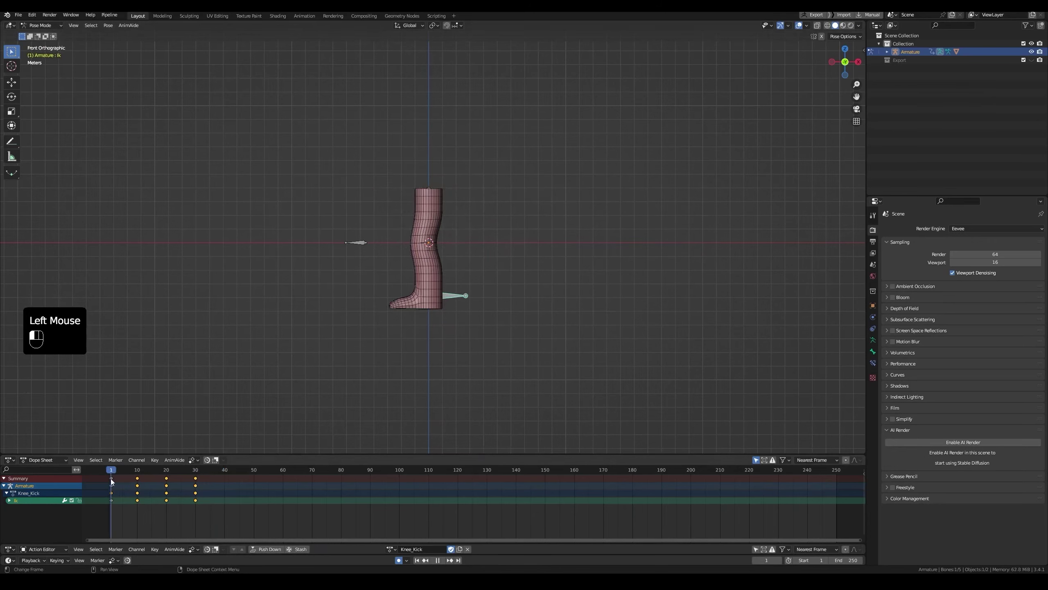
pyautogui.press('space')
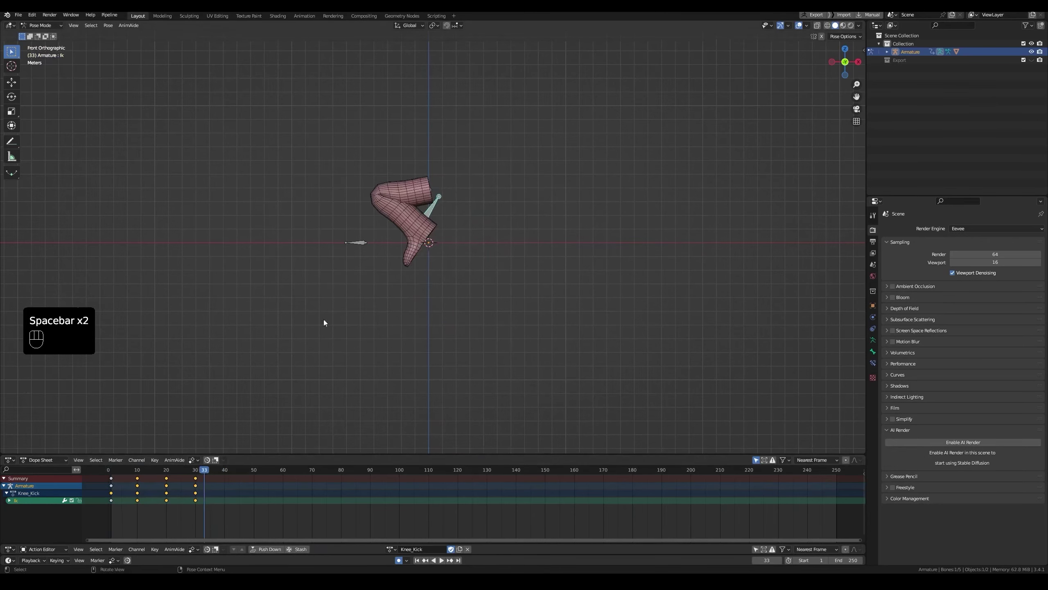
pyautogui.moveTo(196, 472); pyautogui.dragTo(184, 472)
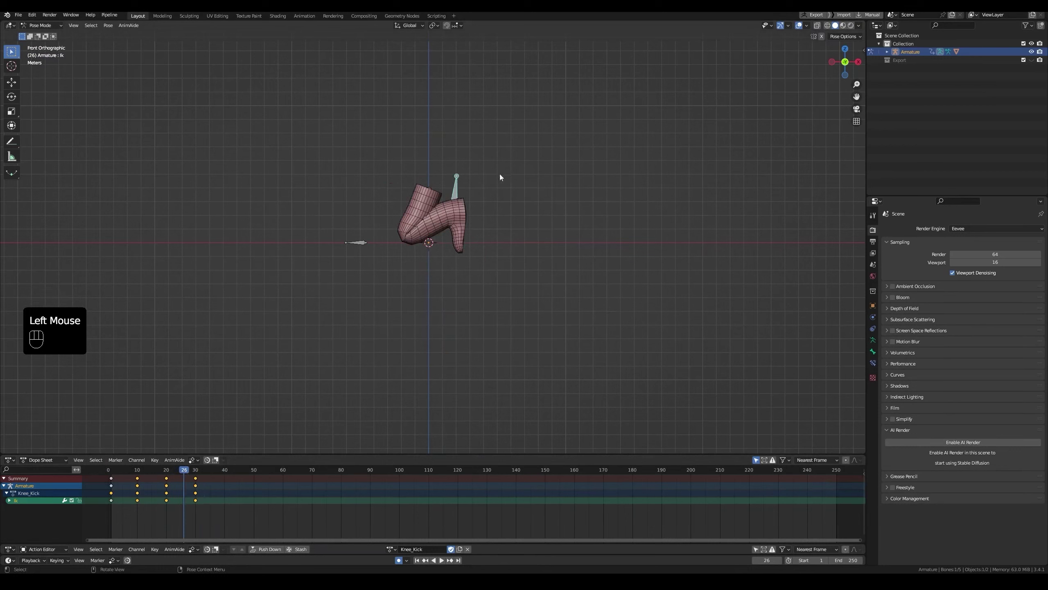
pyautogui.press('Left')
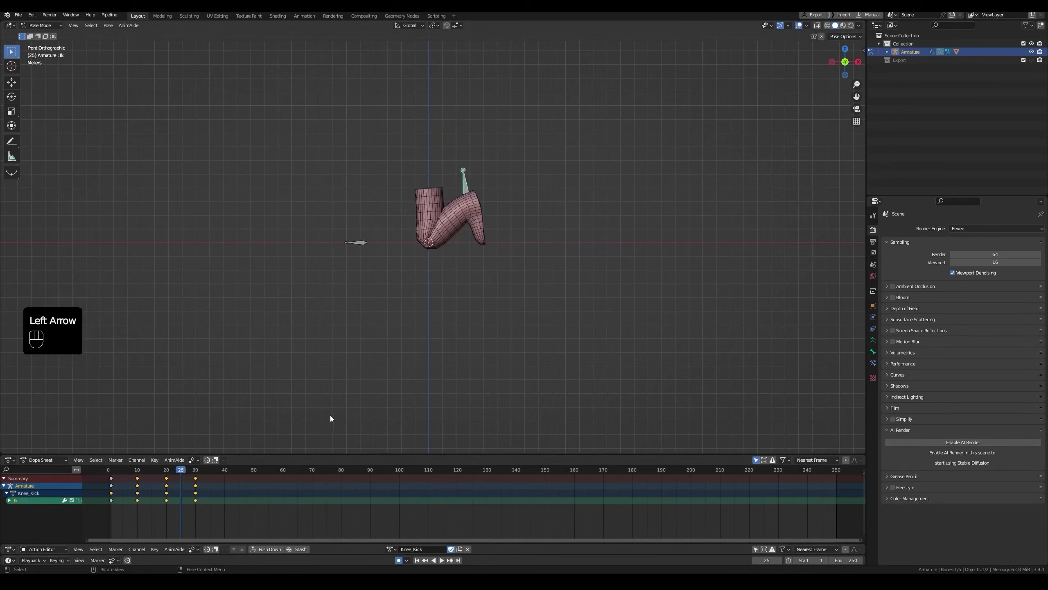
# Key a moved Ik bone pose at frame 25 and try Breakdown and regular key types
pyautogui.press('g')
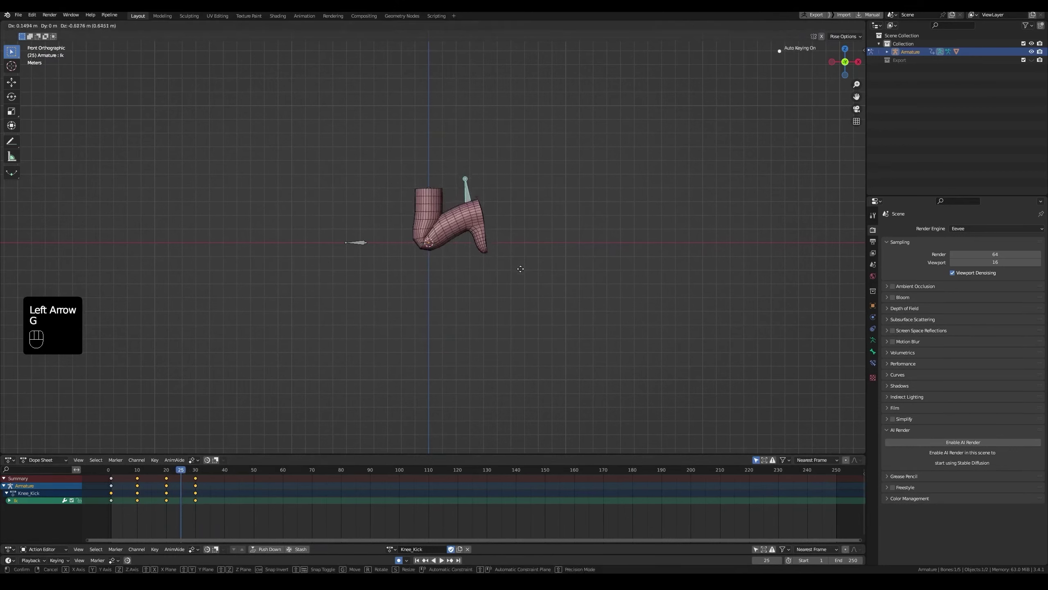
pyautogui.click(523, 281)
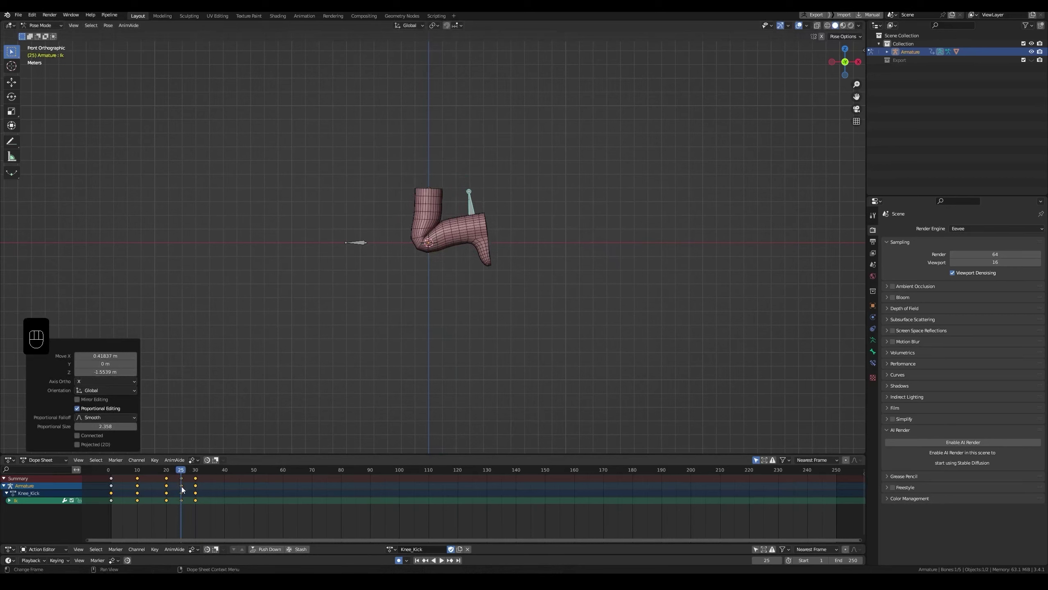
pyautogui.click(189, 501)
pyautogui.press('r')
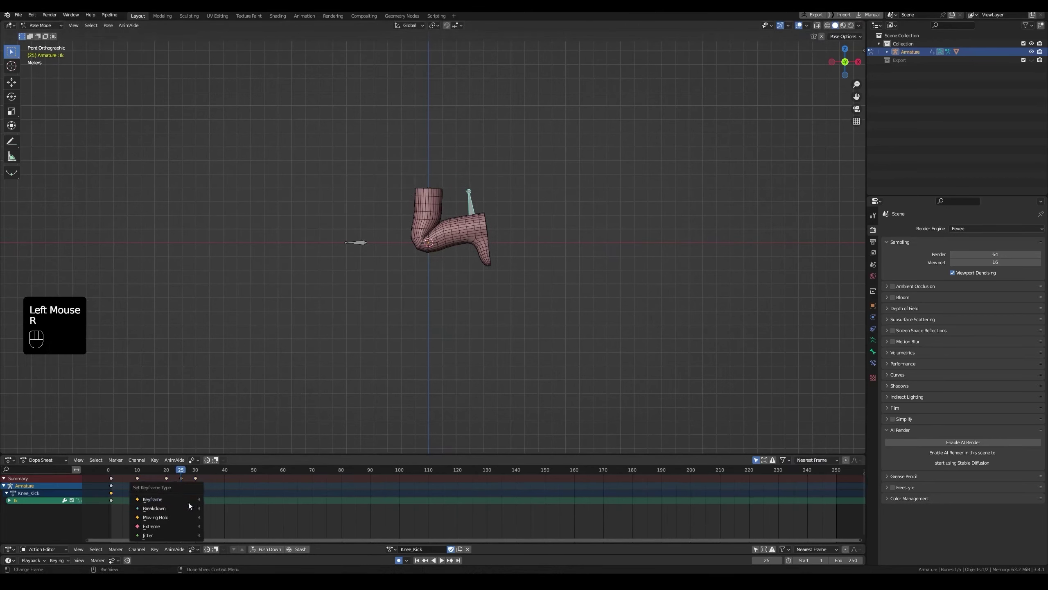
pyautogui.click(195, 507)
pyautogui.click(176, 508)
pyautogui.press('r')
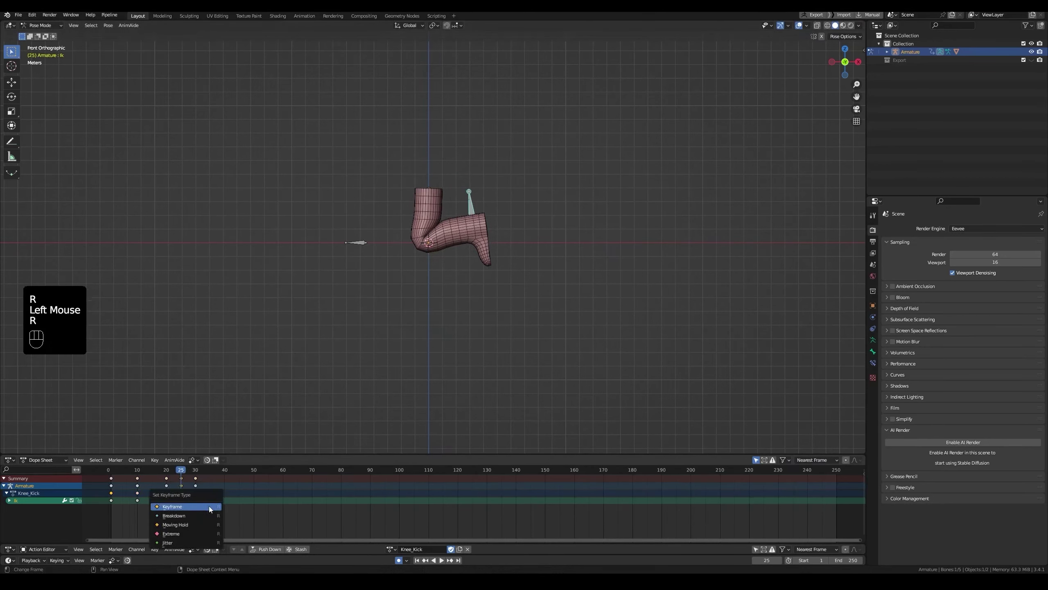
pyautogui.click(183, 506)
# Change the frame-0 key type, mark the frame-25 keys as Breakdown, and return to frame 1
pyautogui.click(112, 478)
pyautogui.press('r')
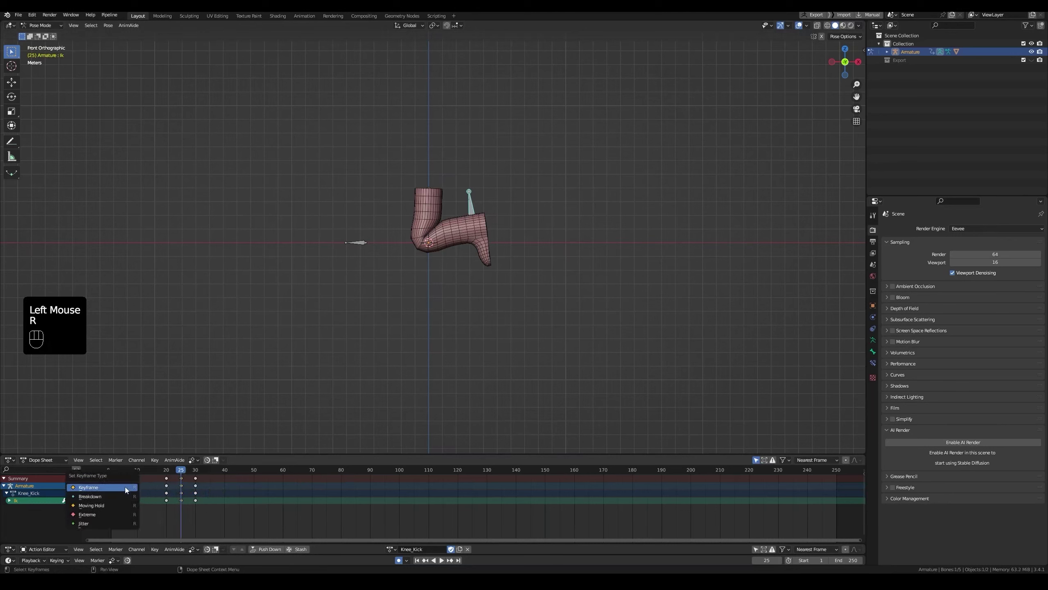
pyautogui.click(122, 514)
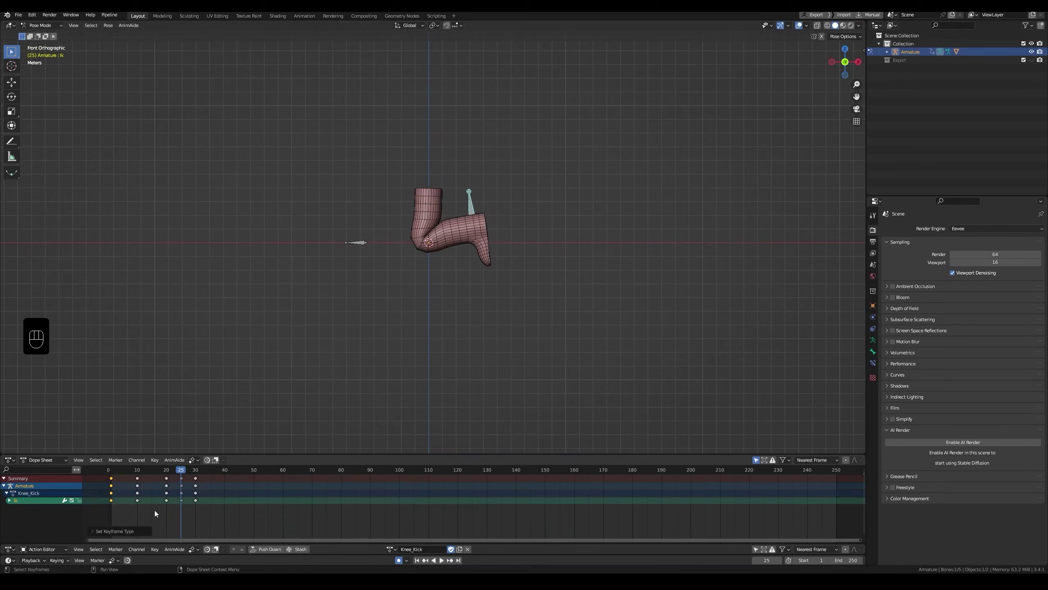
pyautogui.doubleClick(174, 482)
pyautogui.press('r')
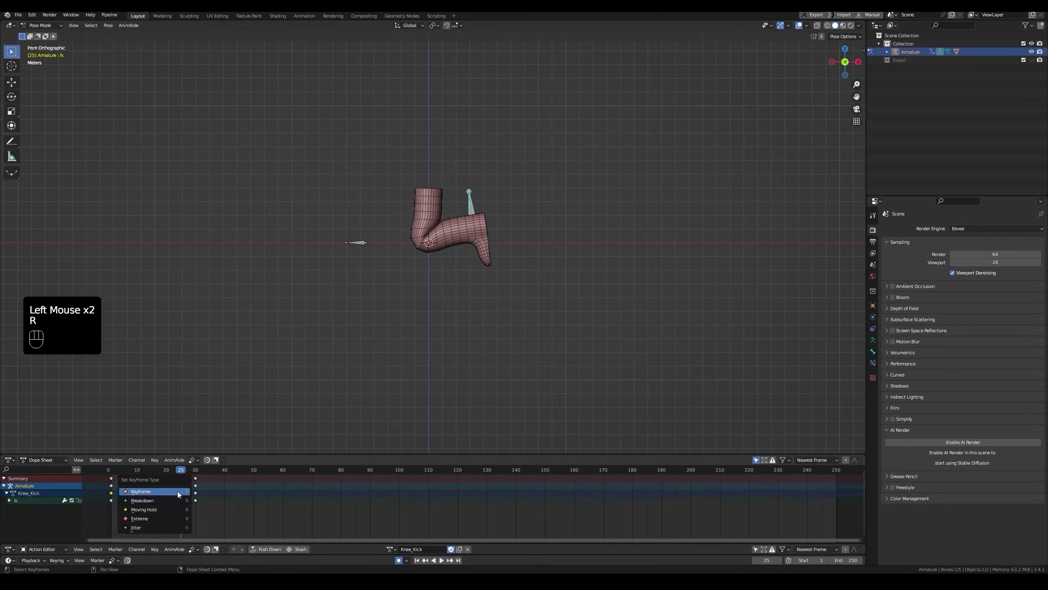
pyautogui.click(148, 501)
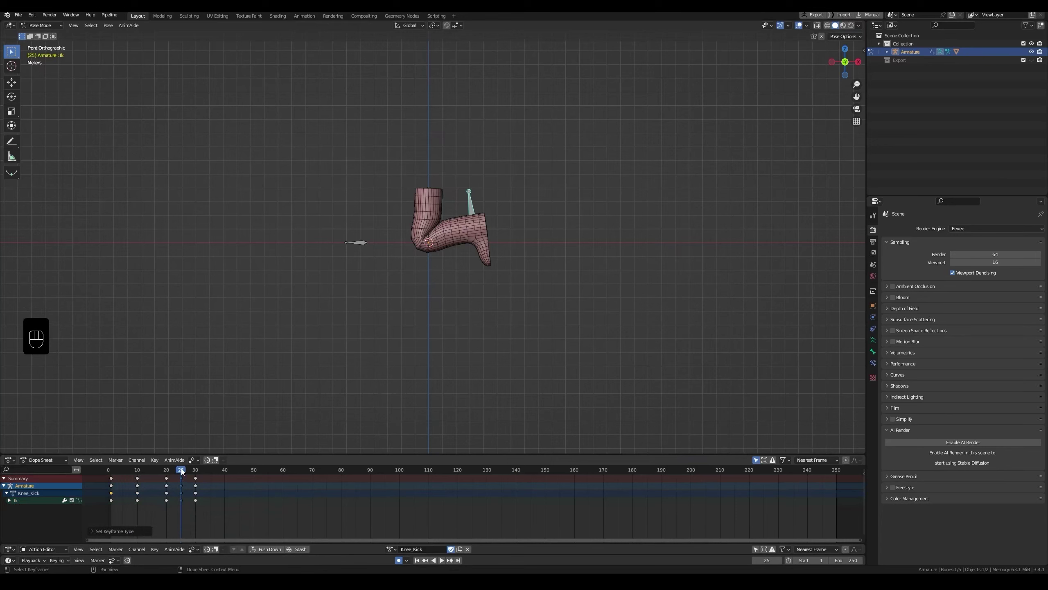
pyautogui.moveTo(181, 472); pyautogui.dragTo(126, 485)
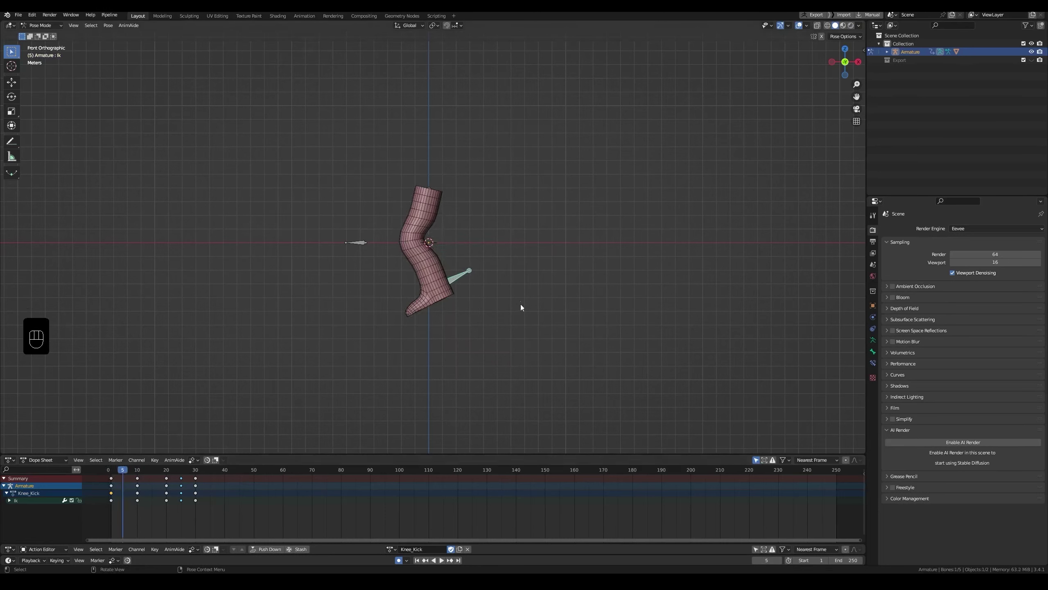
# Move and rotate the IK bone at frame 5 into a bent-knee pose tilted -14.7°
pyautogui.press('g')
pyautogui.click(615, 192)
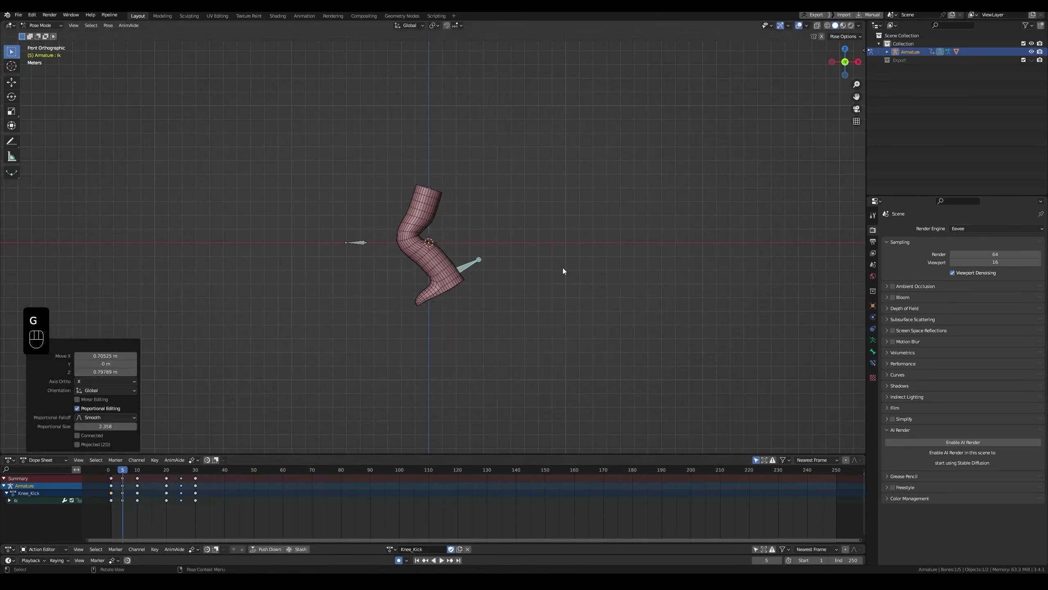
pyautogui.press('r')
pyautogui.click(556, 239)
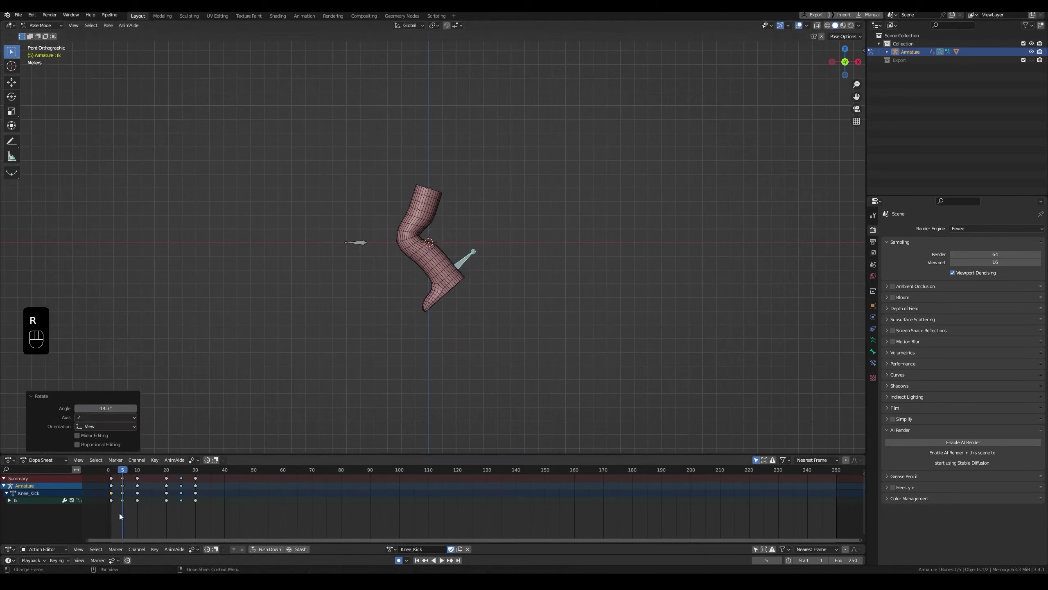
pyautogui.press('r')
# Play Knee_Kick from the start and around frame 20 to check the new in-between pose
pyautogui.click(115, 469)
pyautogui.press('space')
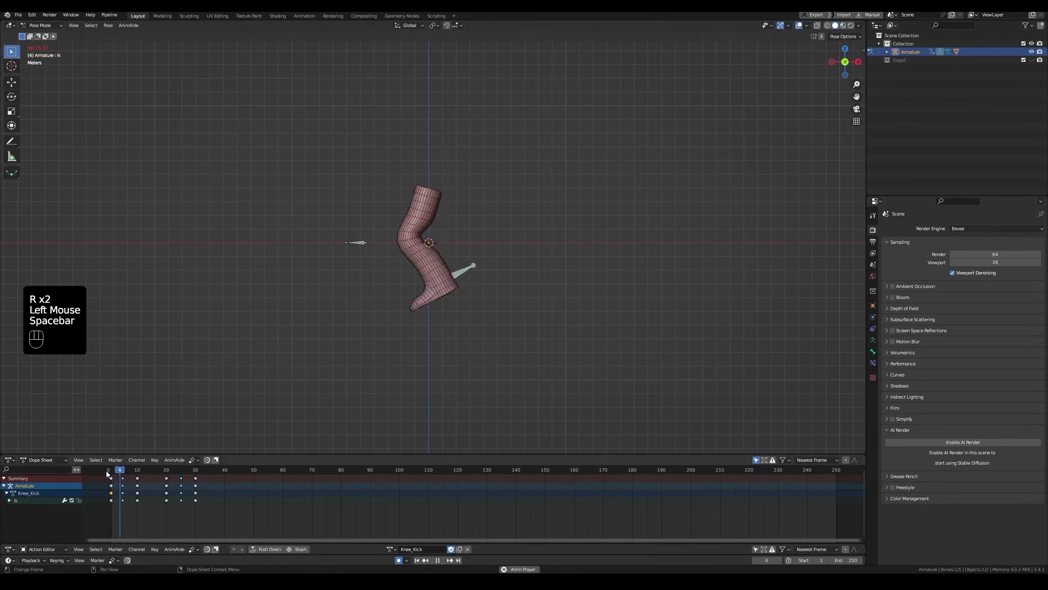
pyautogui.press('space')
pyautogui.click(111, 479)
pyautogui.press('space')
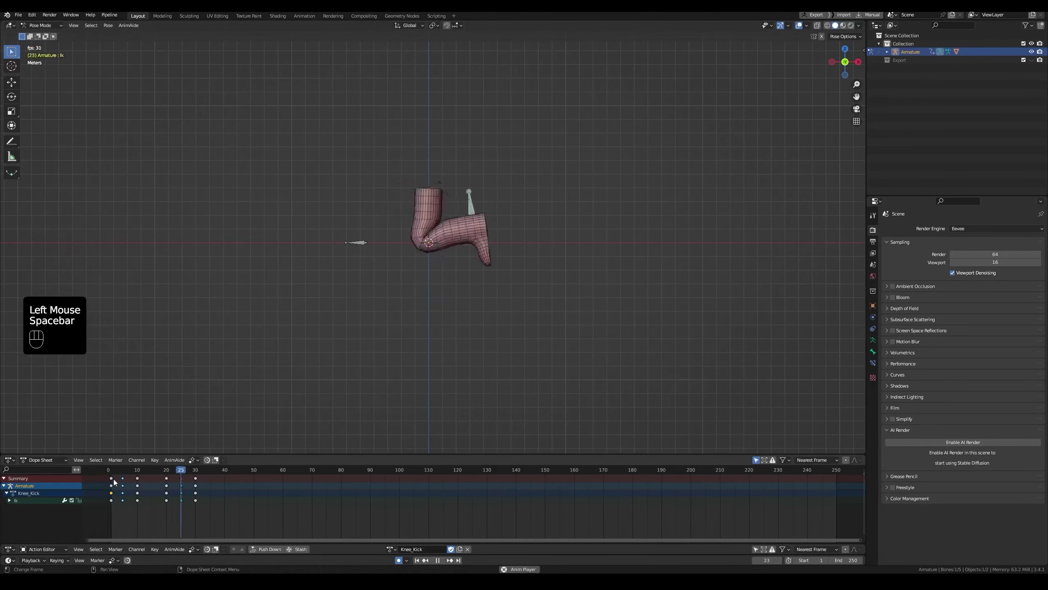
pyautogui.press('space')
pyautogui.click(193, 475)
pyautogui.press('space')
pyautogui.press('space')
pyautogui.click(167, 476)
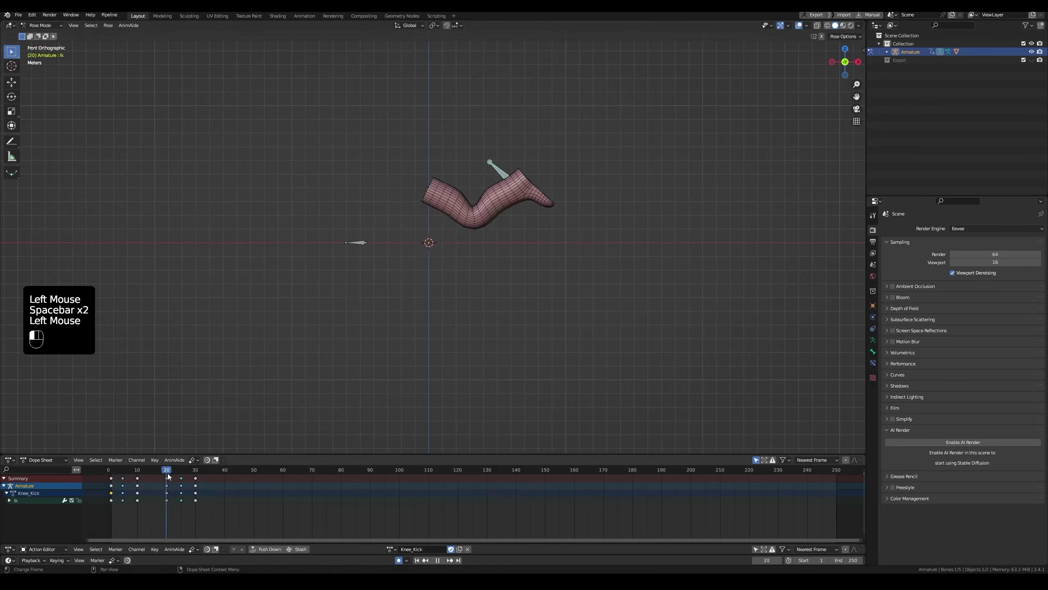
pyautogui.press('space')
pyautogui.press('space')
pyautogui.click(167, 475)
pyautogui.press('space')
# Select the keyframes from frame 25 to 30 and scale them closer together in time
pyautogui.click(195, 478)
pyautogui.press('g')
pyautogui.moveTo(177, 507); pyautogui.dragTo(198, 479)
pyautogui.click(167, 473)
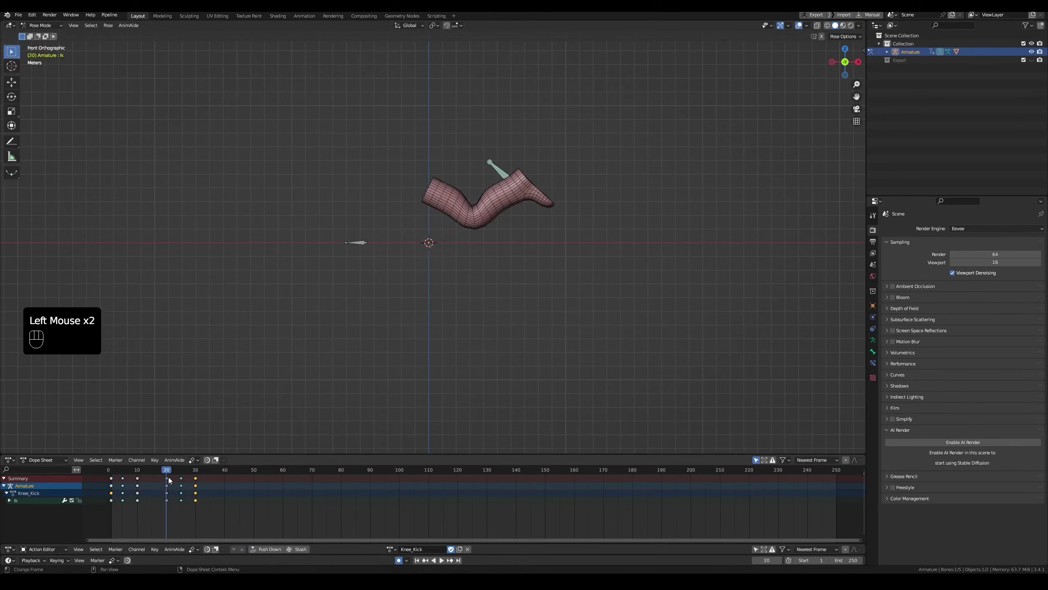
pyautogui.moveTo(174, 512); pyautogui.dragTo(210, 469)
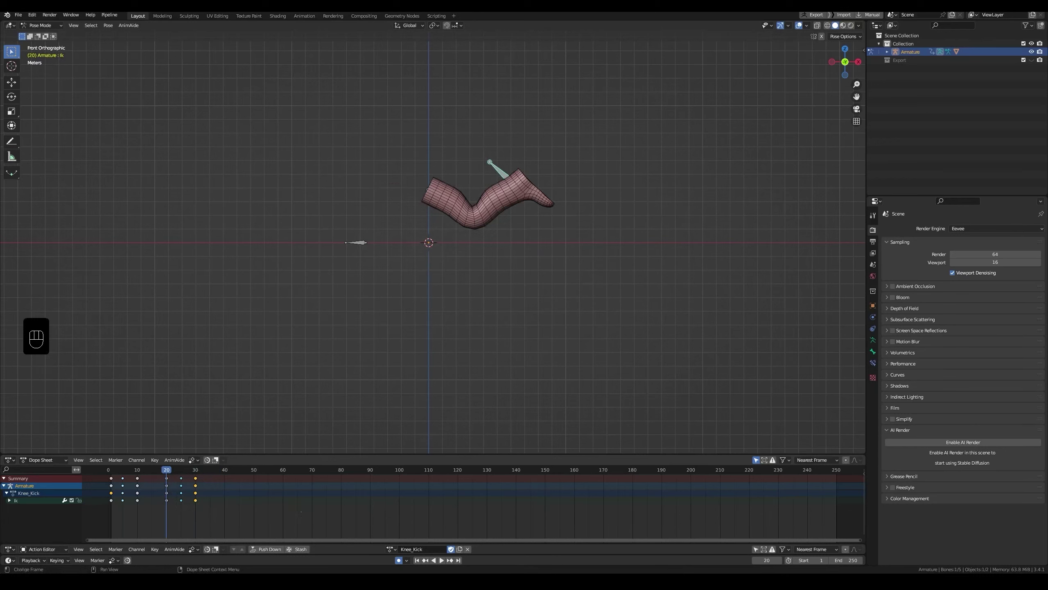
pyautogui.press('s')
pyautogui.click(284, 500)
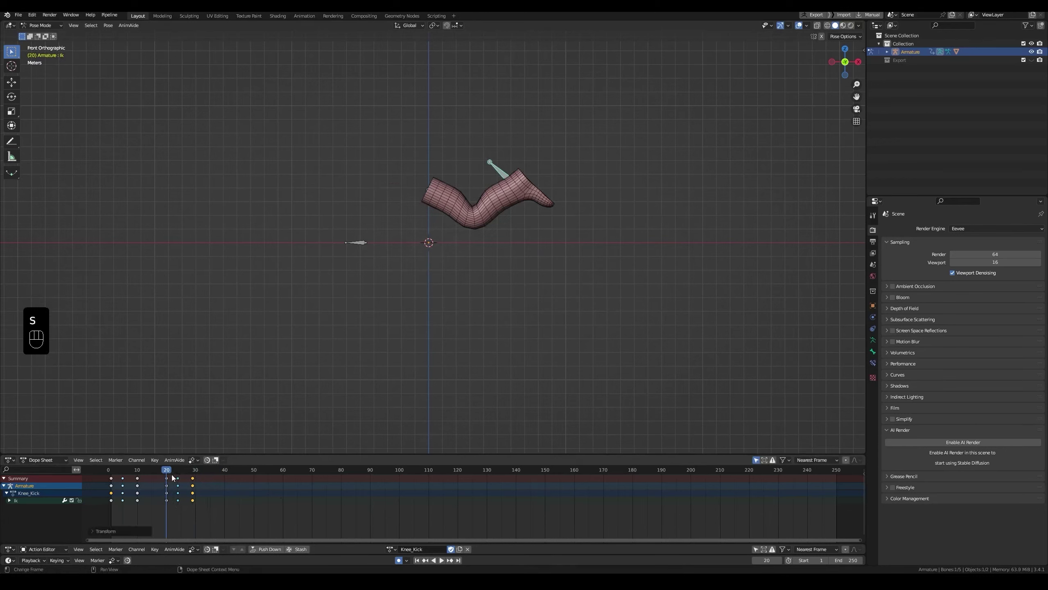
# Preview the timing and rescale the selected later keys twice to tighten the kick
pyautogui.moveTo(167, 473)
pyautogui.mouseDown()
pyautogui.moveTo(141, 472)
pyautogui.moveTo(188, 473)
pyautogui.moveTo(166, 472)
pyautogui.mouseUp()
pyautogui.press('space')
pyautogui.press('space')
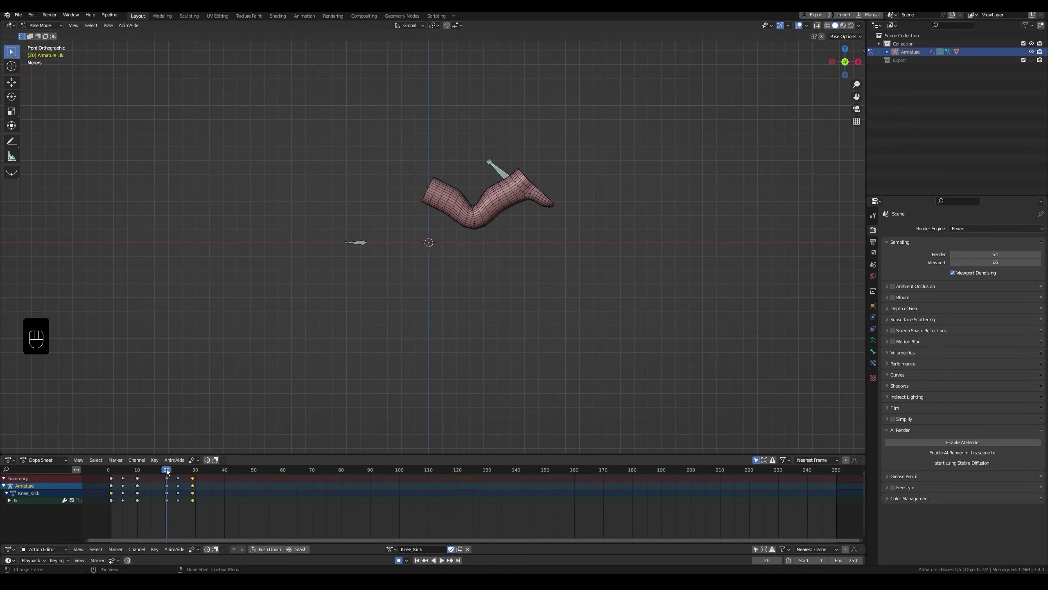
pyautogui.moveTo(166, 473); pyautogui.dragTo(254, 475)
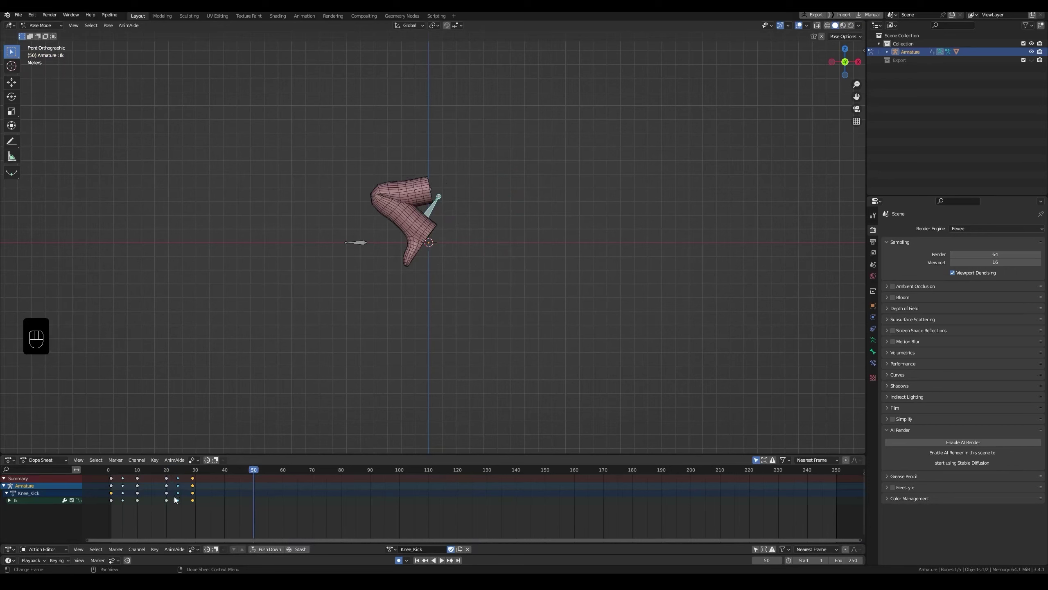
pyautogui.press('s')
pyautogui.click(261, 493)
pyautogui.moveTo(255, 472); pyautogui.dragTo(167, 477)
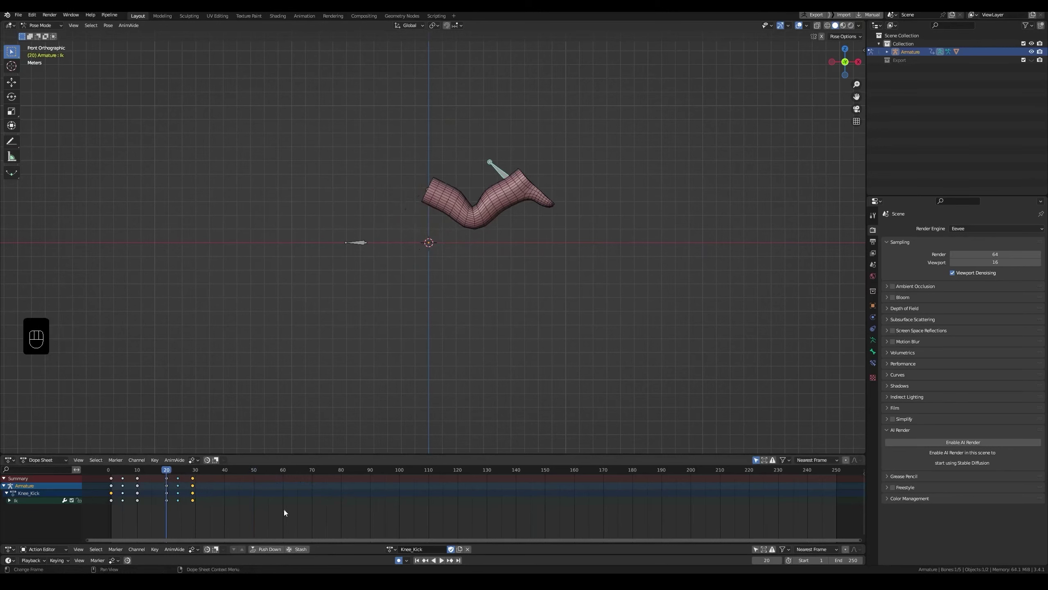
pyautogui.press('s')
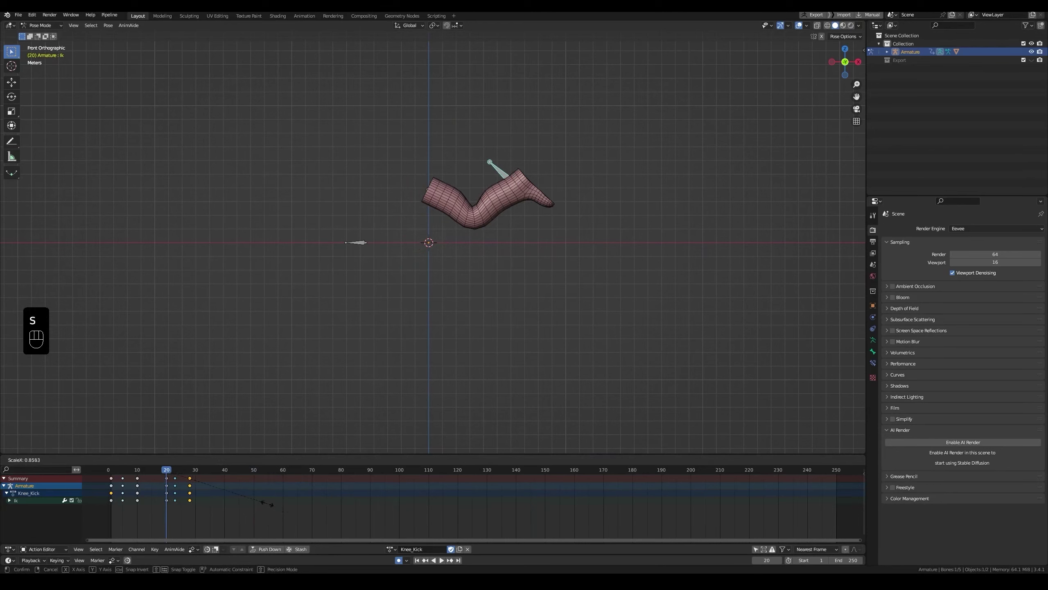
pyautogui.click(268, 503)
# Play back from frame 19 to preview the faster kick, then return to frame 1
pyautogui.click(162, 472)
pyautogui.press('space')
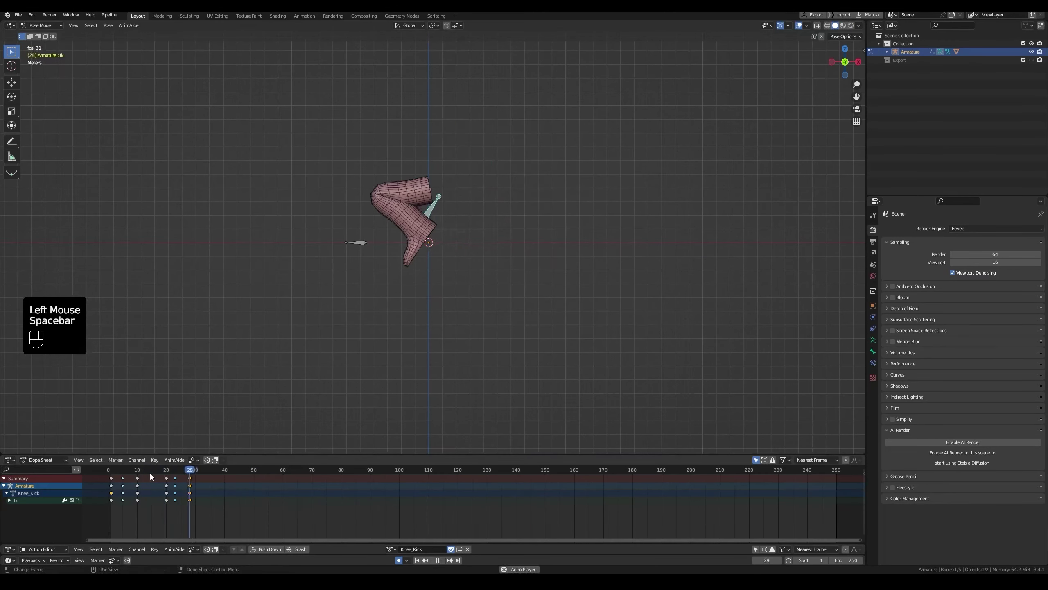
pyautogui.press('space')
pyautogui.moveTo(201, 469); pyautogui.dragTo(111, 469)
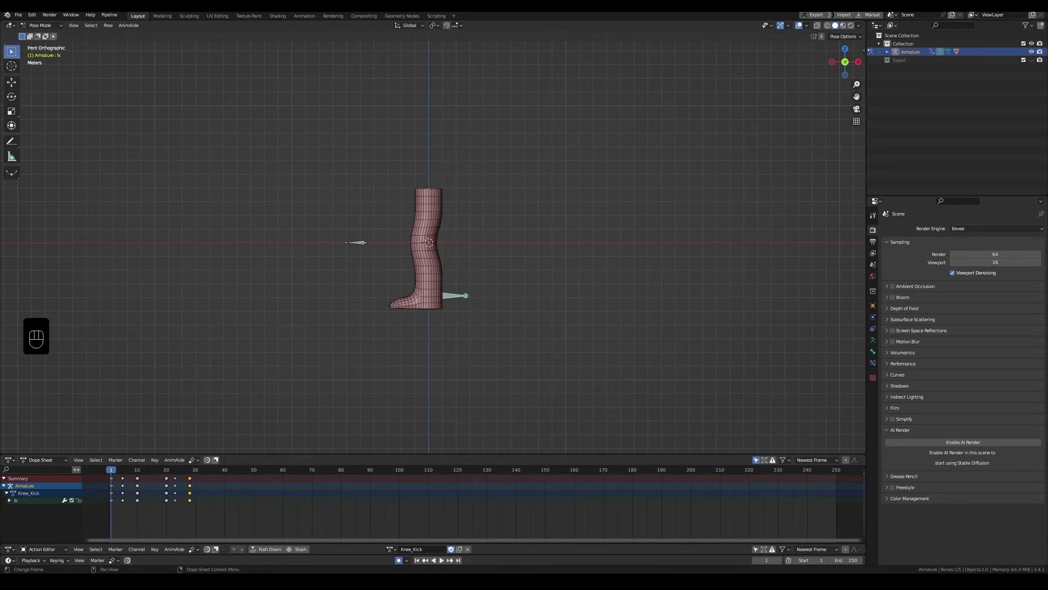
# Shorten the scene to end at frame 31 and play back the kick
pyautogui.moveTo(859, 566); pyautogui.dragTo(821, 566)
pyautogui.press('space')
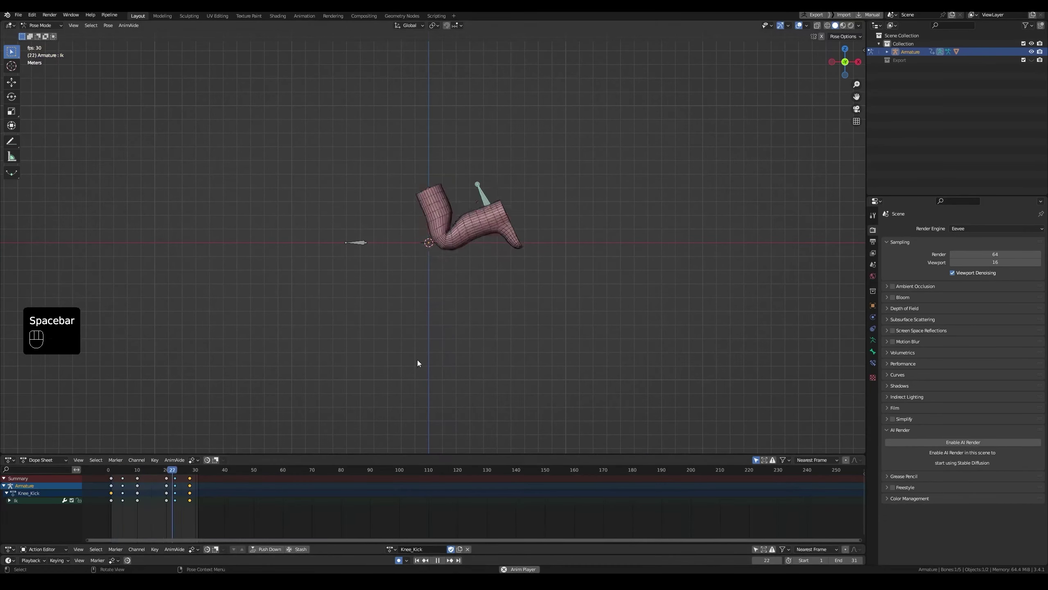
pyautogui.press('space')
pyautogui.press('space')
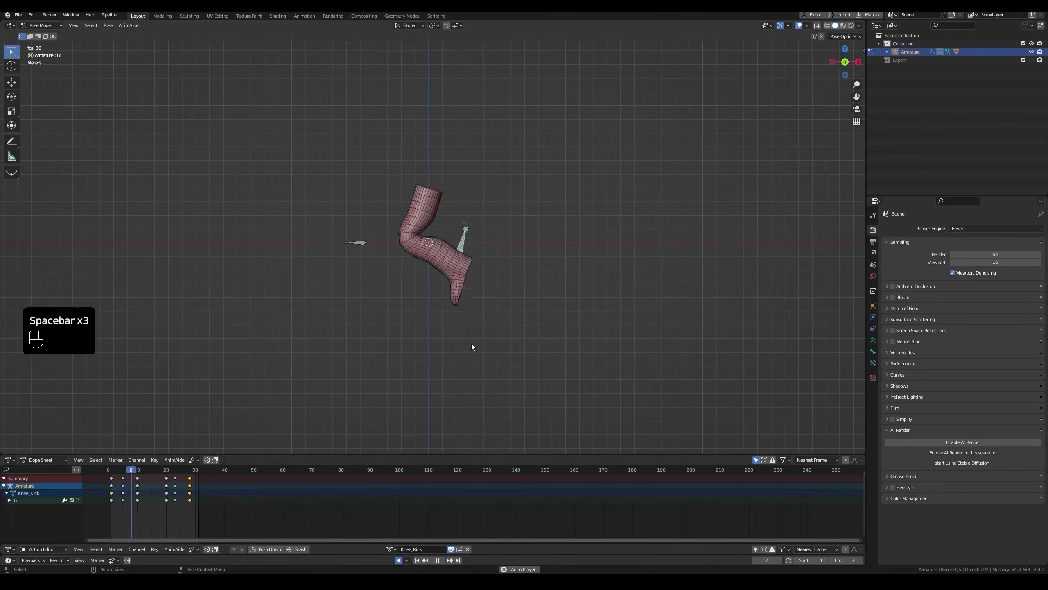
pyautogui.press('space')
pyautogui.press('space')
pyautogui.press('space')
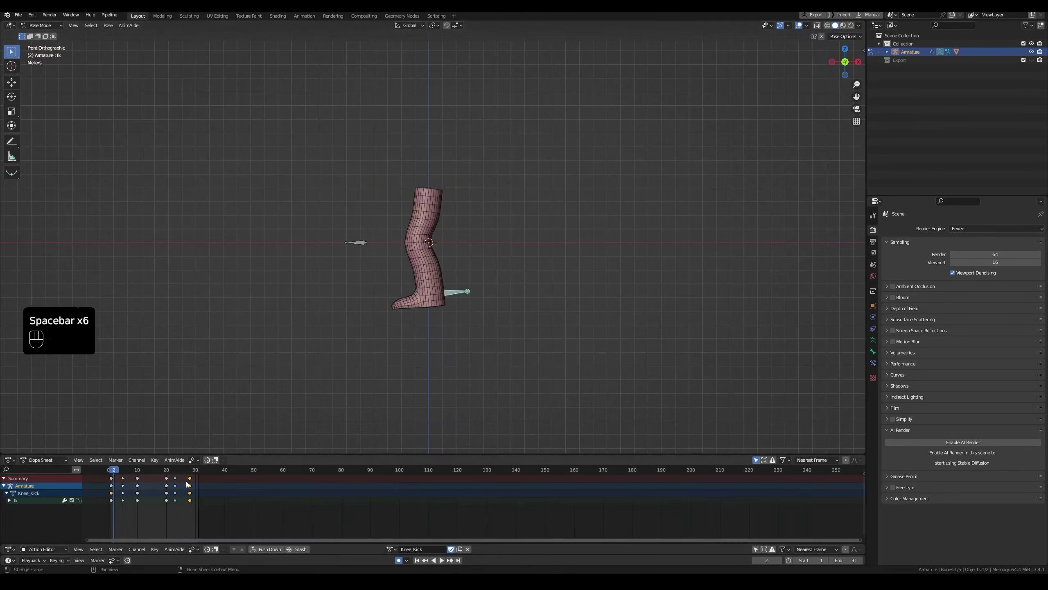
# Set the scene end frame to 50
pyautogui.click(834, 560)
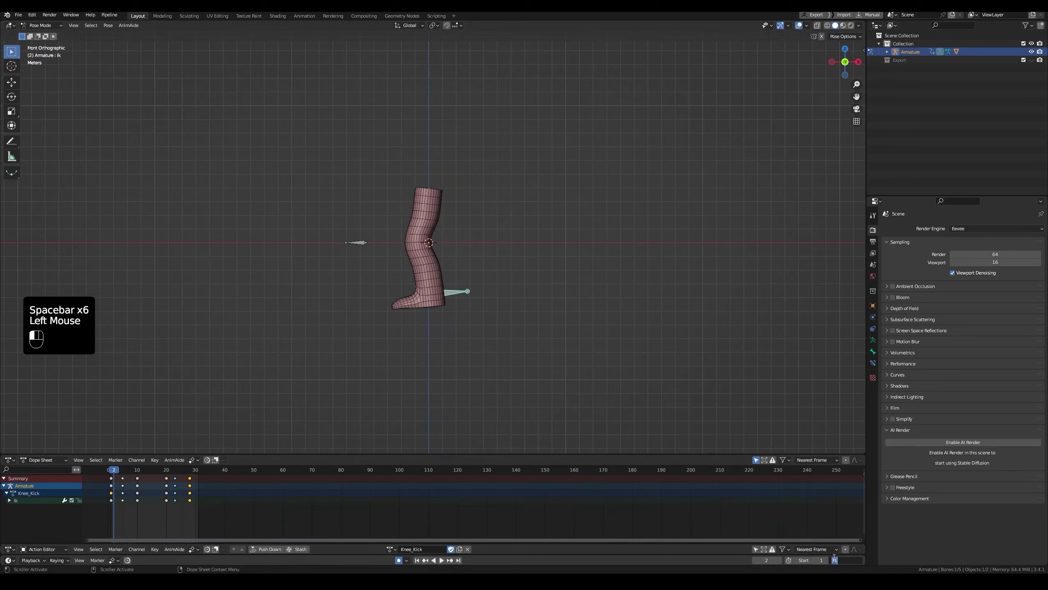
pyautogui.write('50')
pyautogui.press('Return')
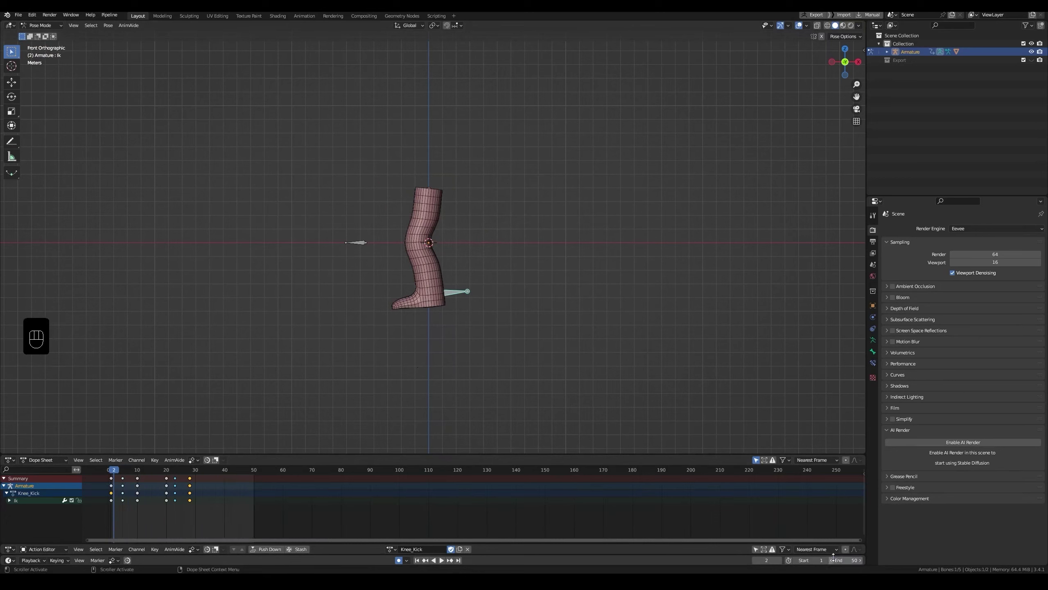
# Try copying the frame-1 keyframes to frame 40 in the Dope Sheet, then undo it
pyautogui.click(199, 474)
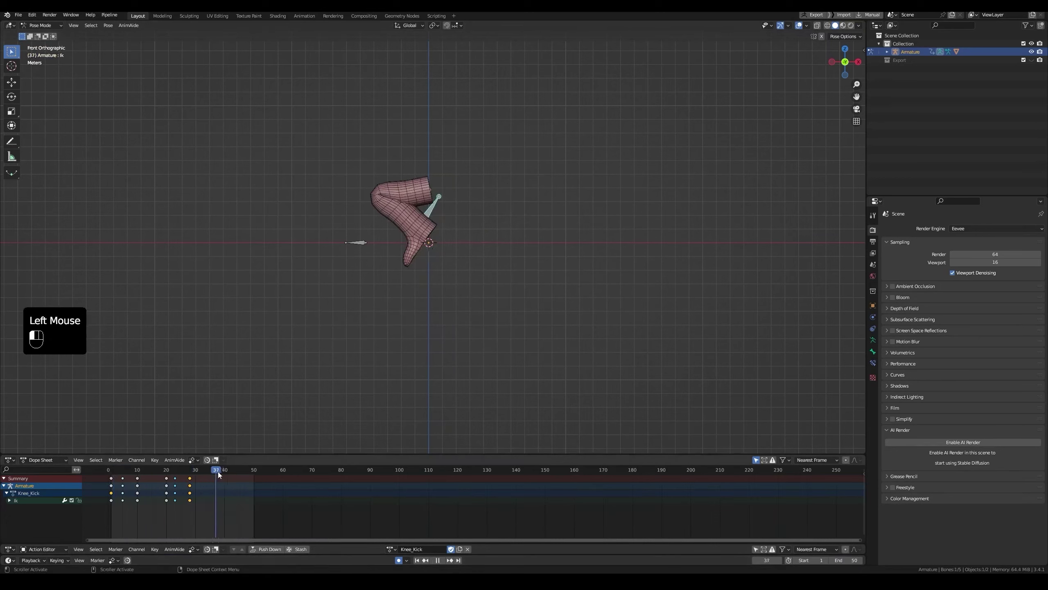
pyautogui.press('space')
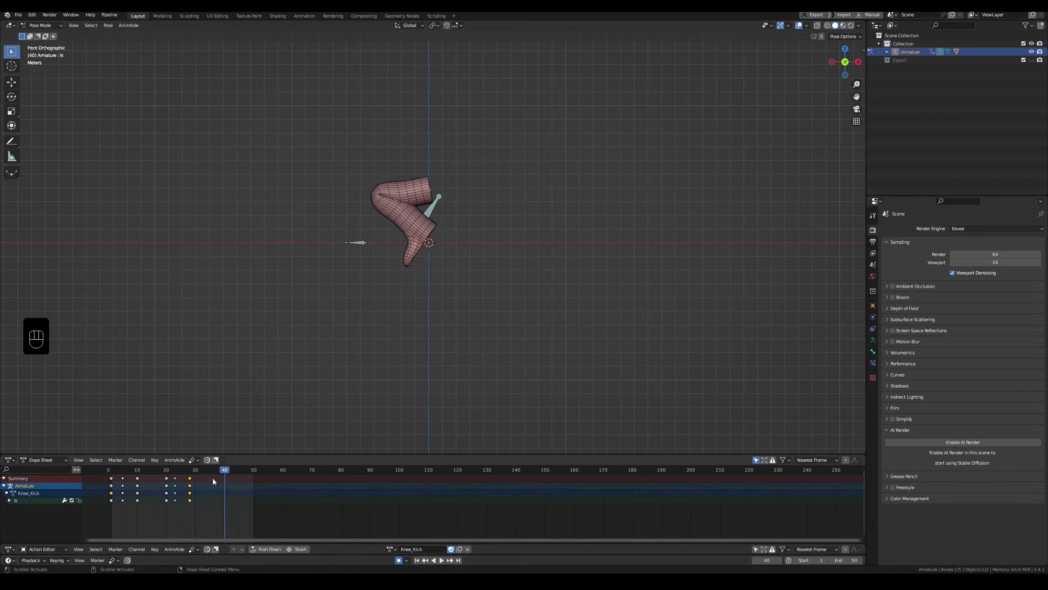
pyautogui.doubleClick(112, 478)
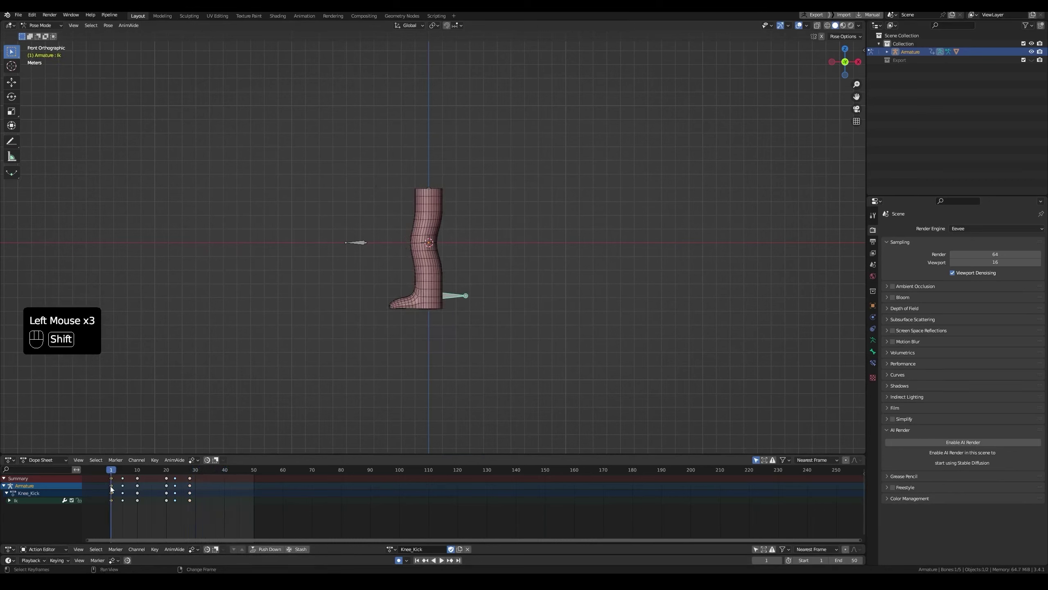
pyautogui.click(110, 486)
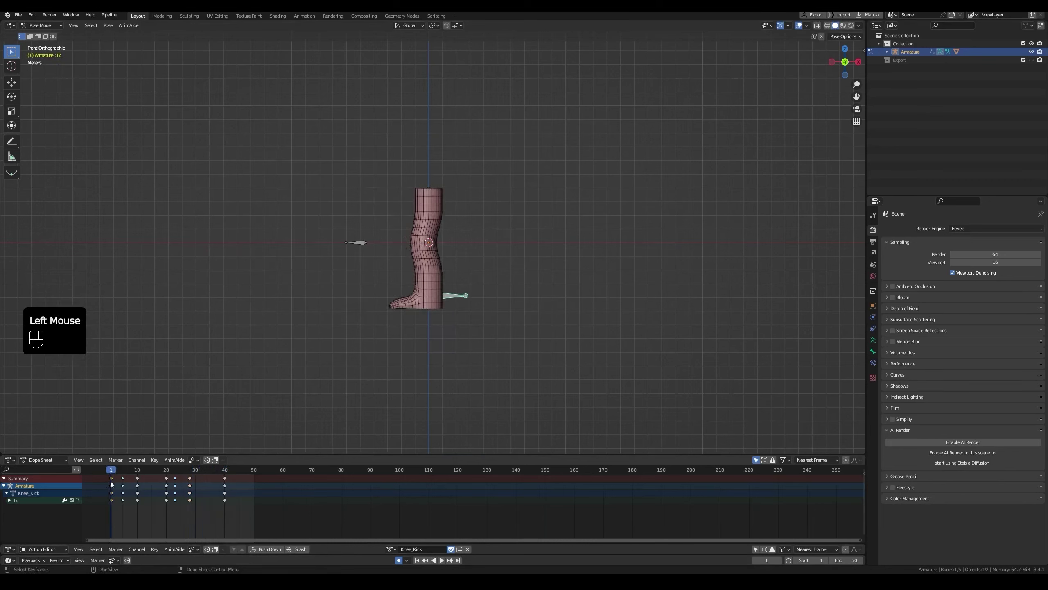
pyautogui.hotkey('ctrl', 'z')
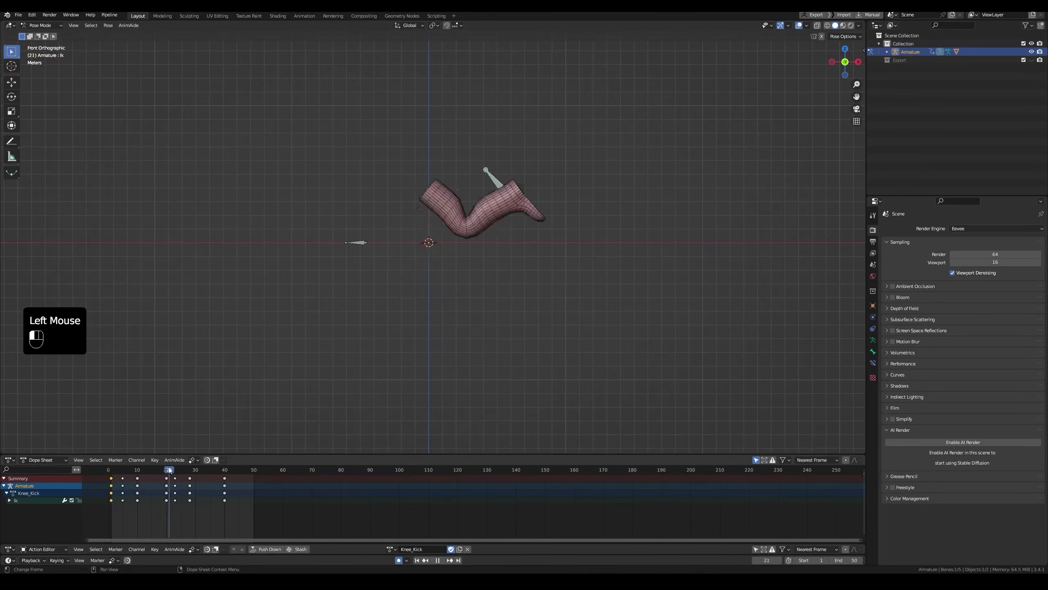
pyautogui.hotkey('ctrl', 'z')
pyautogui.click(112, 485)
pyautogui.hotkey('ctrl', 'c')
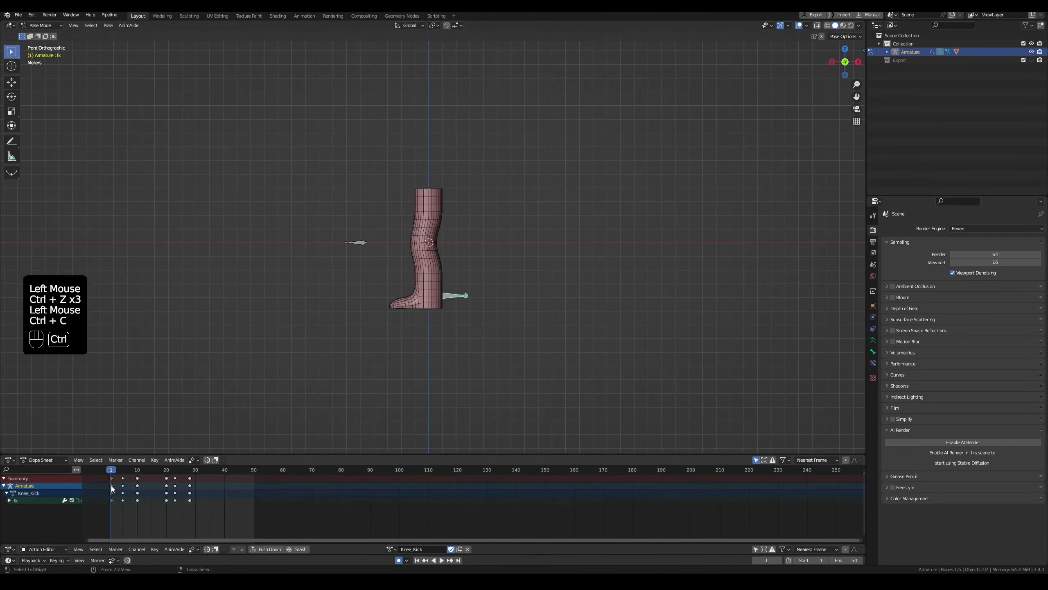
pyautogui.click(224, 471)
pyautogui.hotkey('ctrl', 'v')
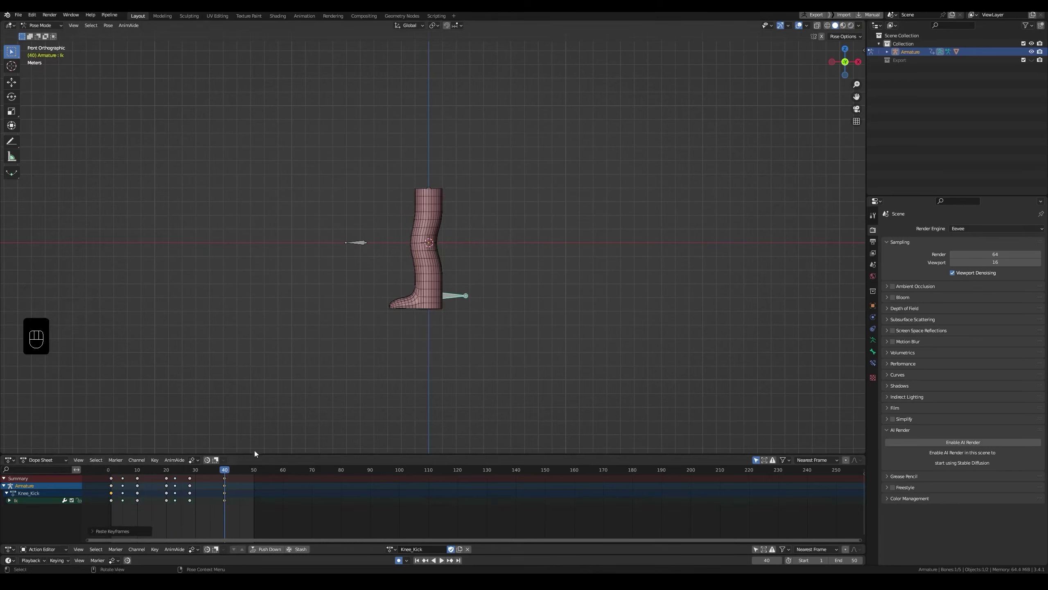
pyautogui.hotkey('ctrl', 'z')
# Copy the straight rest pose from frame 1 and paste it as keys at frame 40
pyautogui.click(436, 275)
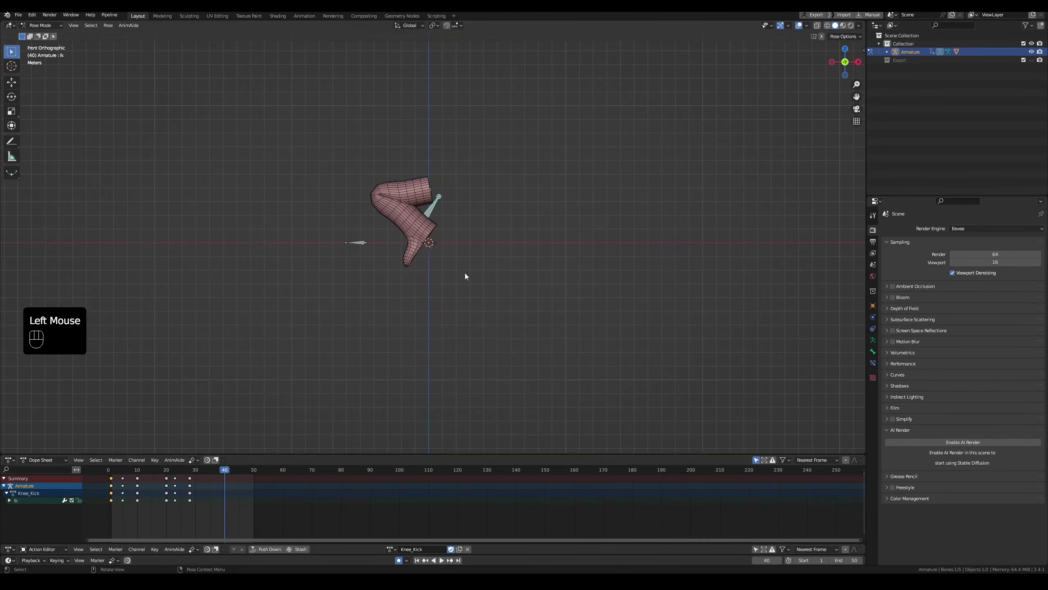
pyautogui.hotkey('ctrl', 'c')
pyautogui.click(111, 471)
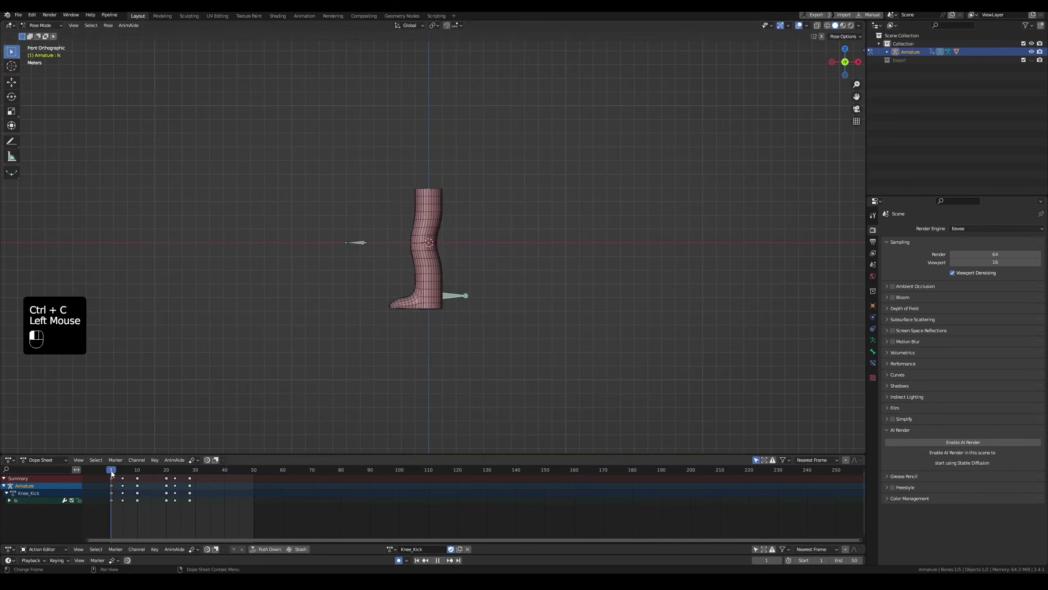
pyautogui.hotkey('ctrl', 'c')
pyautogui.click(359, 401)
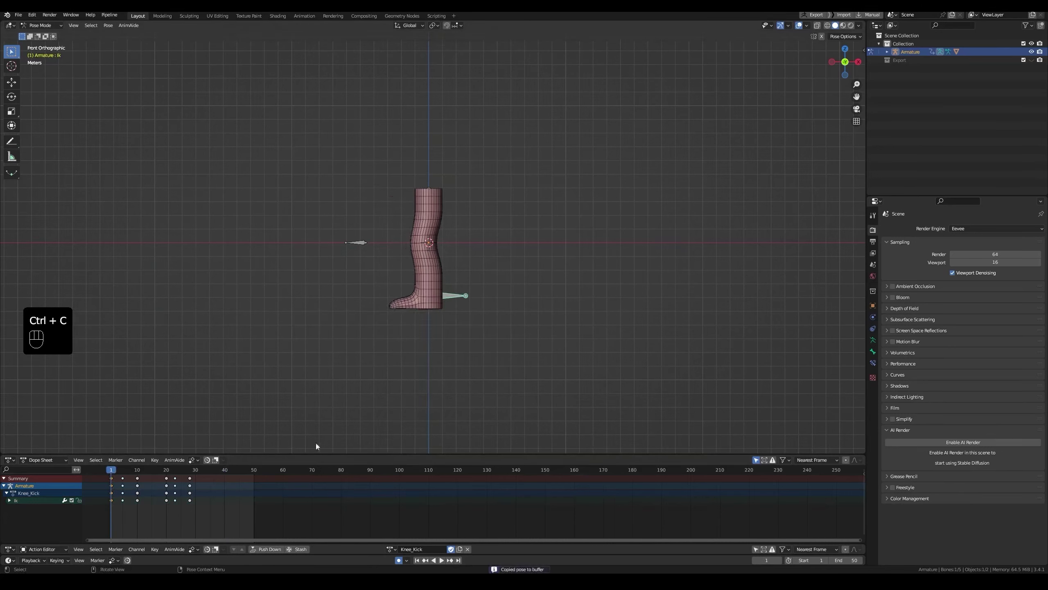
pyautogui.click(223, 472)
pyautogui.hotkey('ctrl', 'v')
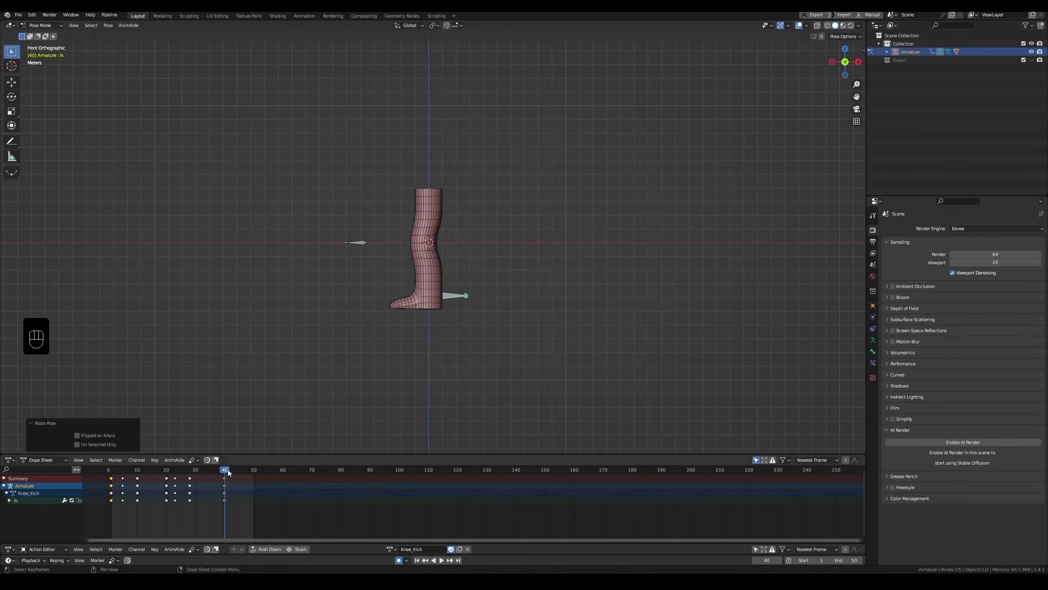
# Play Knee_Kick from the start to review the kick motion
pyautogui.moveTo(228, 472); pyautogui.dragTo(110, 472)
pyautogui.press('space')
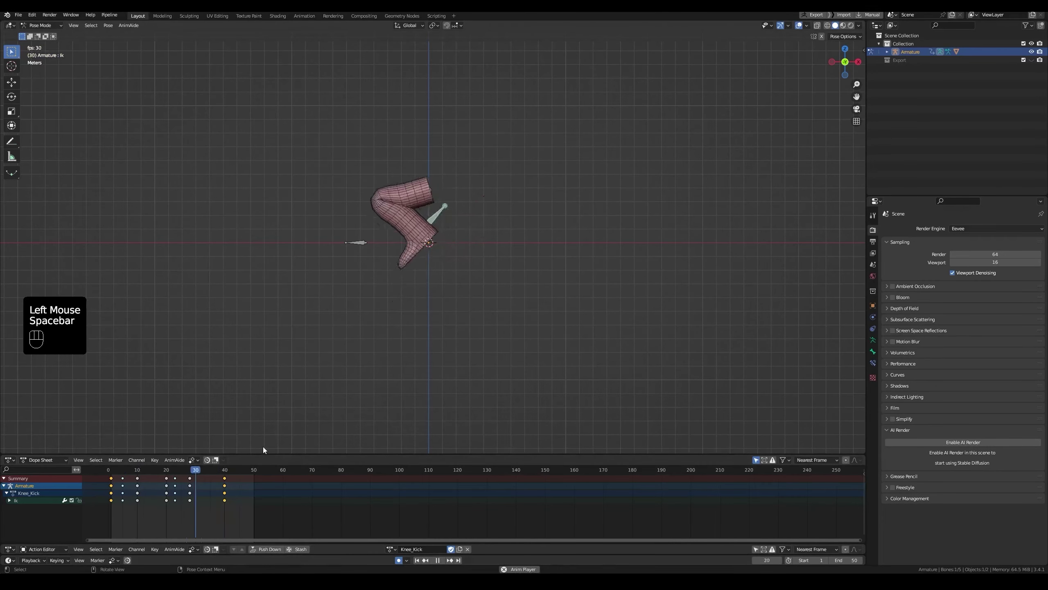
pyautogui.press('space')
pyautogui.click(128, 472)
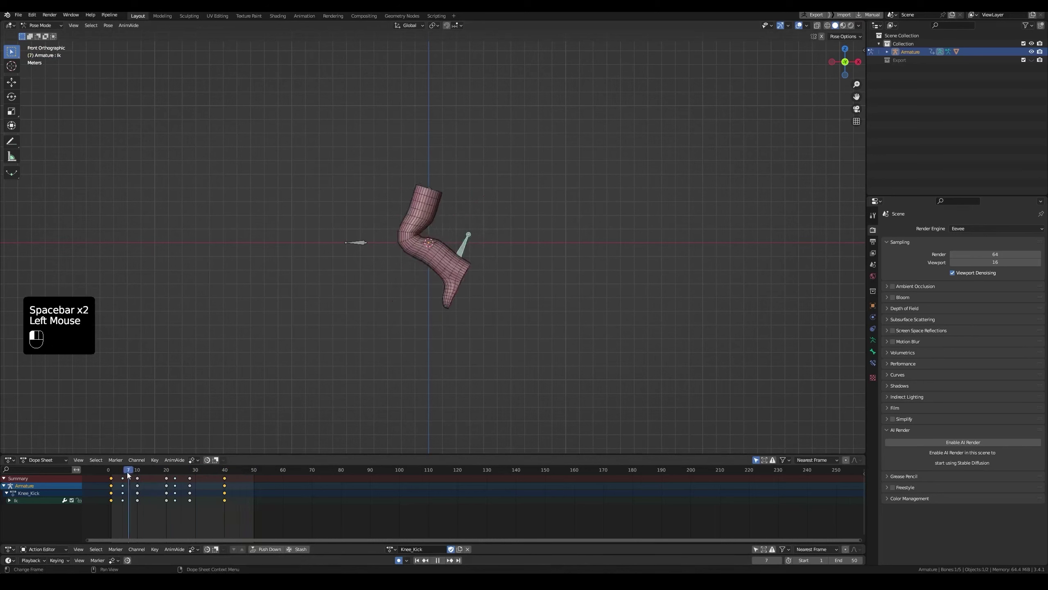
pyautogui.moveTo(128, 473); pyautogui.dragTo(108, 473)
pyautogui.press('space')
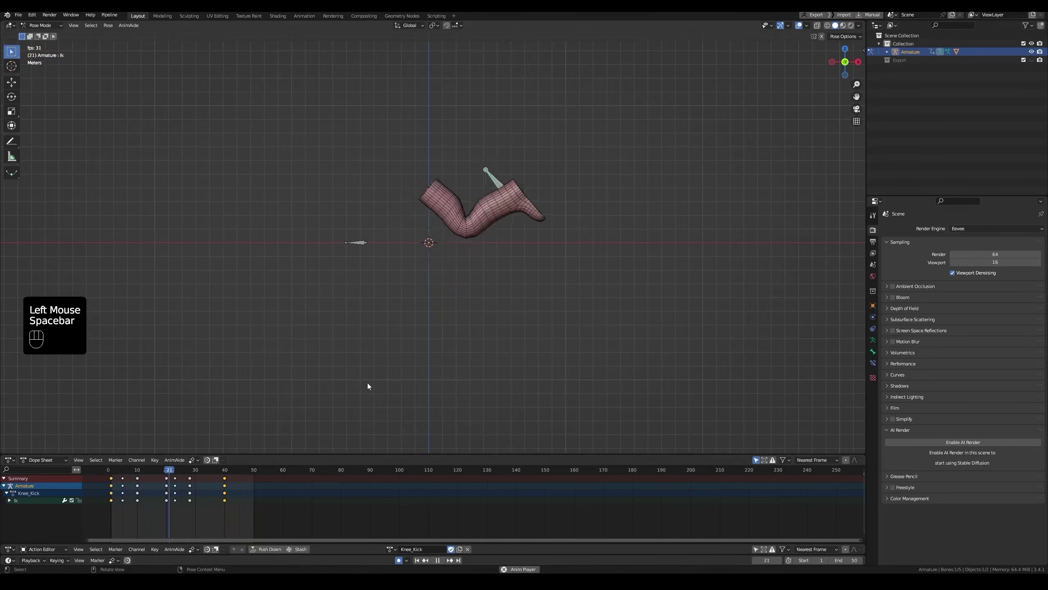
pyautogui.press('space')
# Duplicate the frame-29 kick keys to frame 36 as a hold and preview it
pyautogui.moveTo(201, 469)
pyautogui.mouseDown()
pyautogui.moveTo(181, 475)
pyautogui.moveTo(196, 478)
pyautogui.mouseUp()
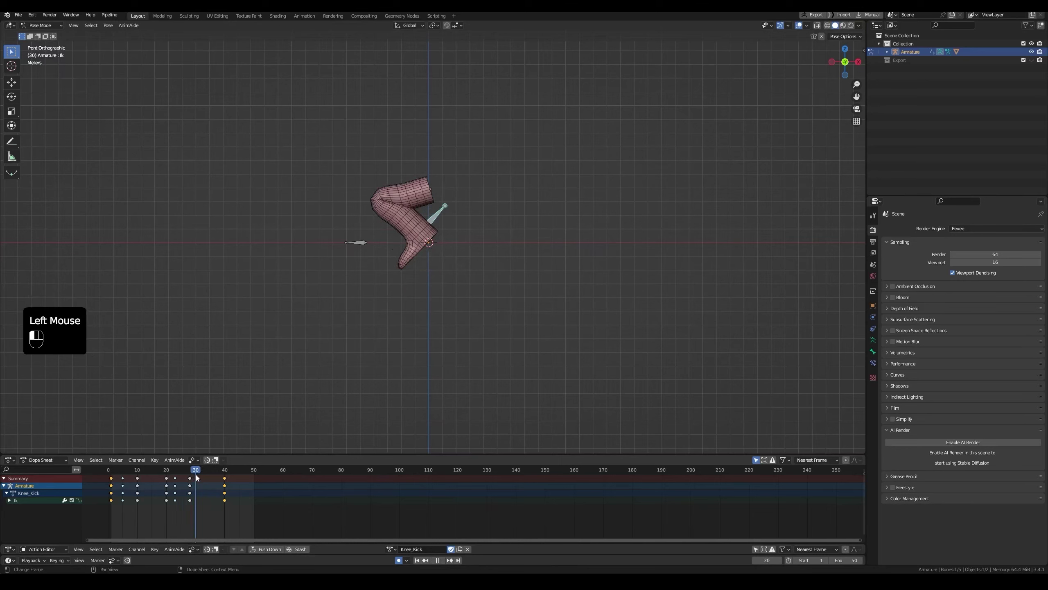
pyautogui.hotkey('shift', 'd')
pyautogui.click(218, 479)
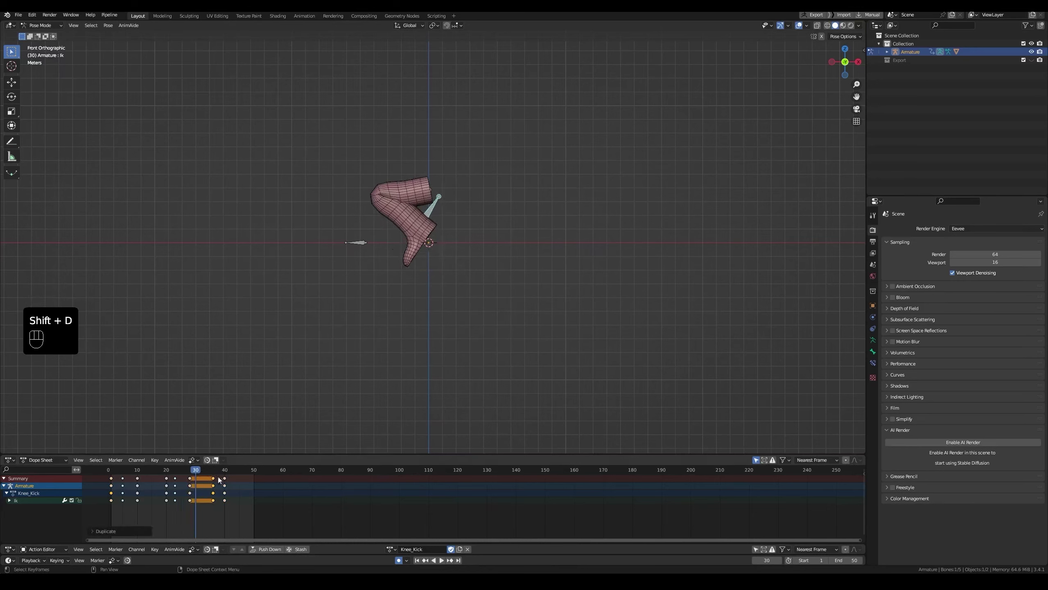
pyautogui.moveTo(196, 470); pyautogui.dragTo(113, 470)
pyautogui.press('space')
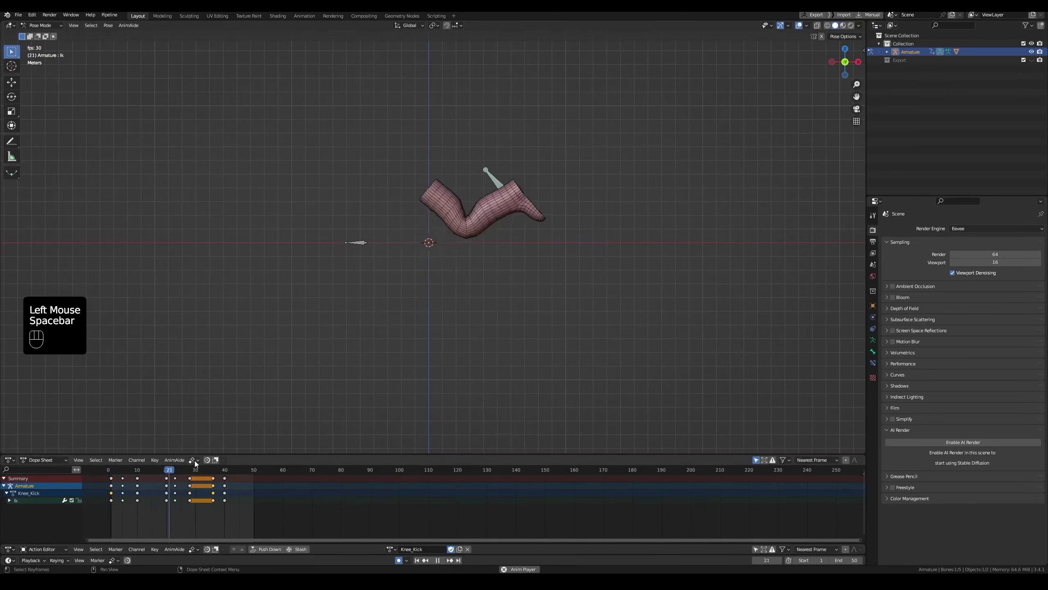
pyautogui.press('space')
# Shift the final rest-pose keyframe column from frame 40 to frame 45
pyautogui.click(224, 479)
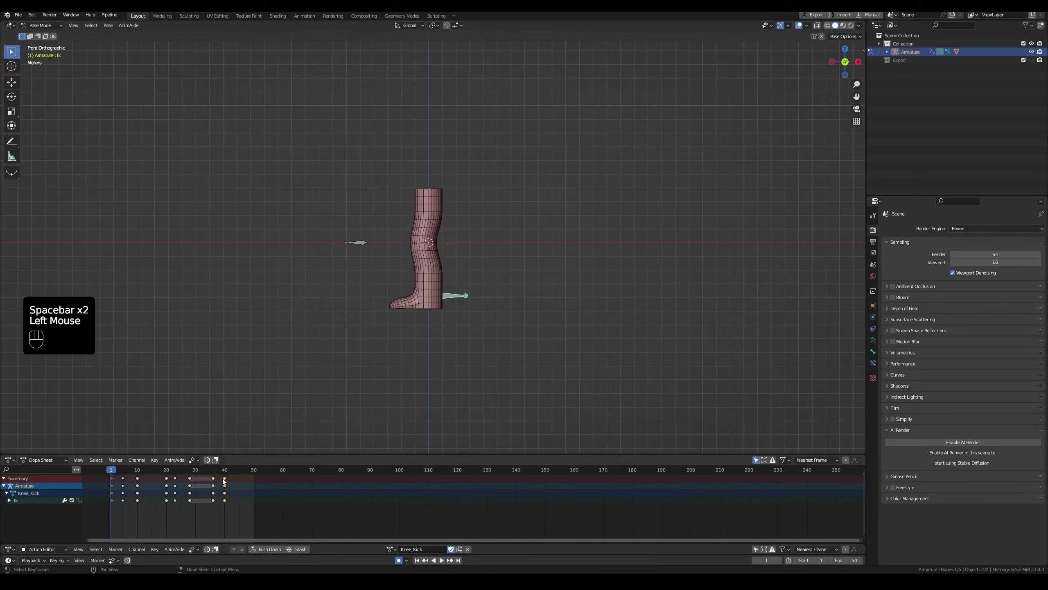
pyautogui.press('g')
pyautogui.click(237, 478)
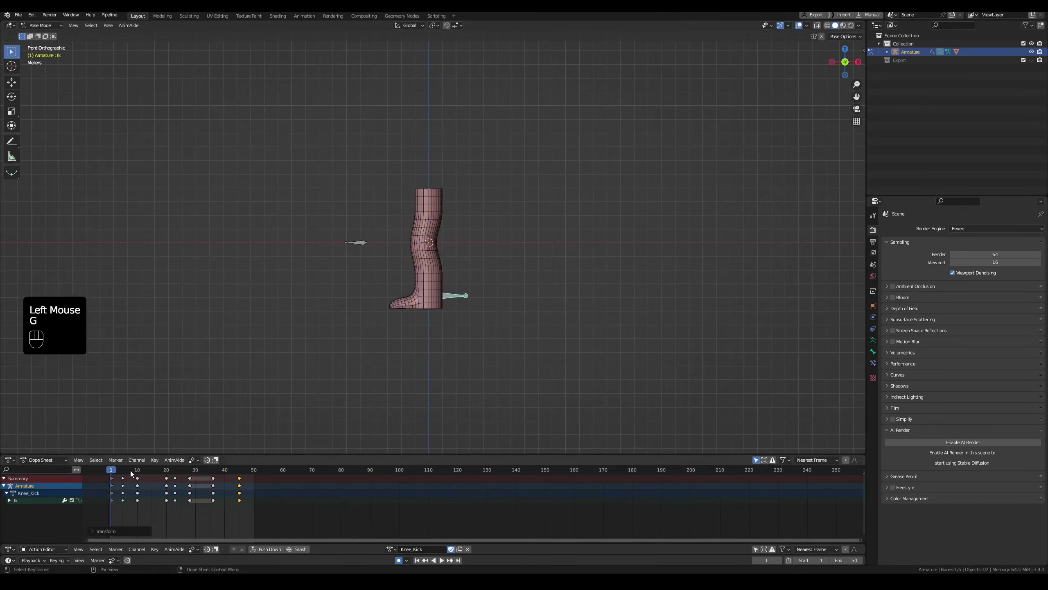
pyautogui.press('space')
pyautogui.press('space')
# Nudge the IK foot control at frame 36 and replay the action from the start
pyautogui.click(214, 471)
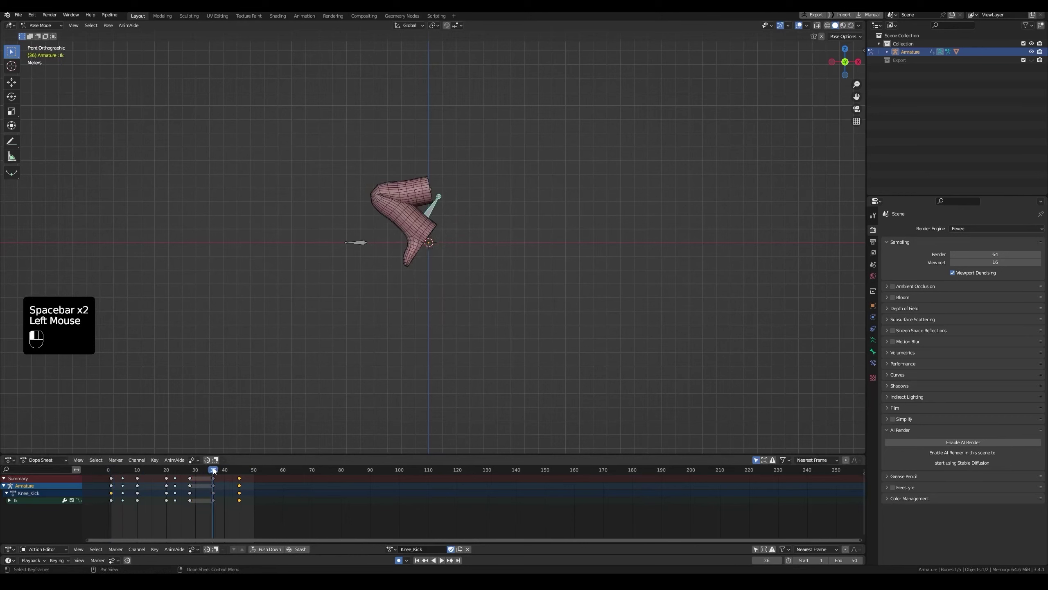
pyautogui.press('g')
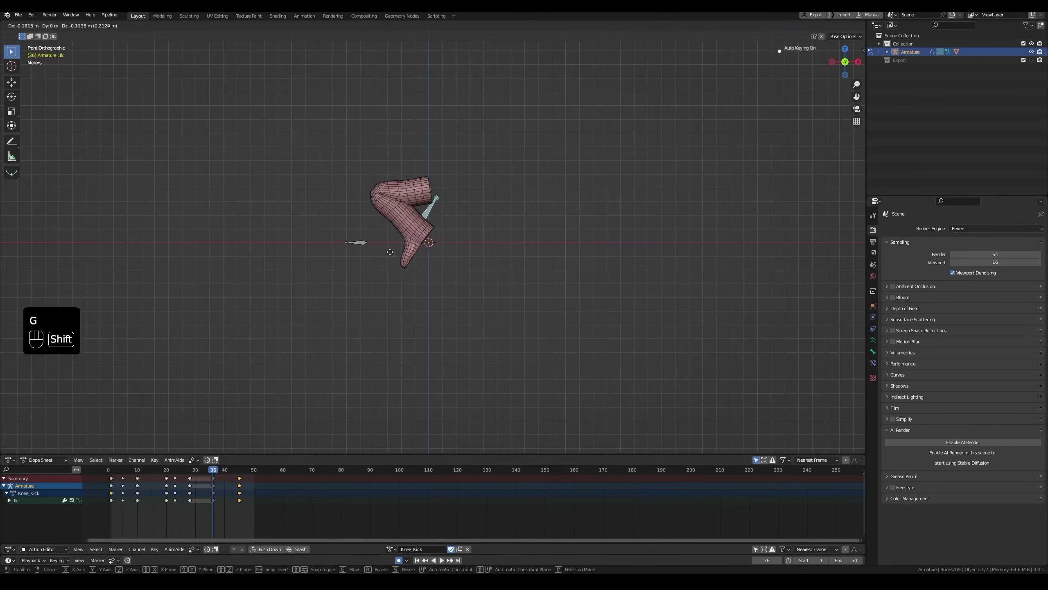
pyautogui.click(453, 243)
pyautogui.moveTo(210, 465); pyautogui.dragTo(108, 470)
pyautogui.press('space')
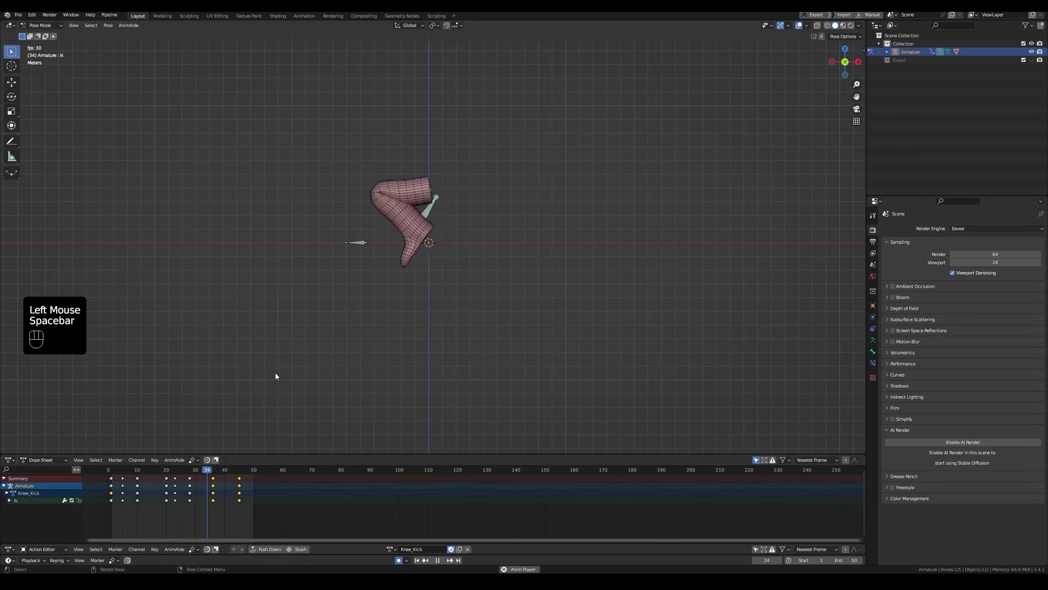
pyautogui.press('space')
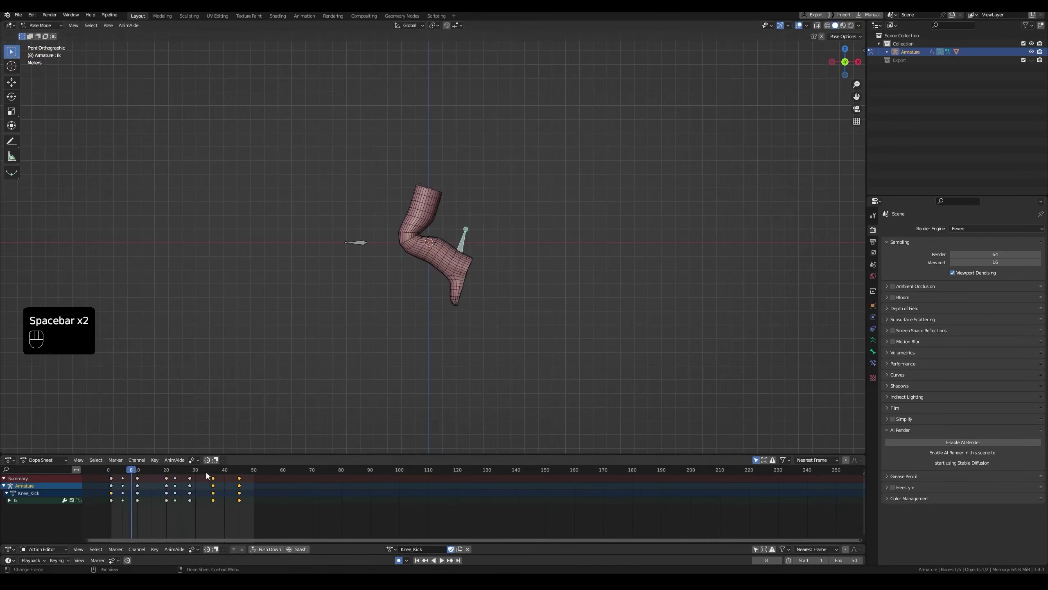
# Move the IK foot left and down again at frame 36 and replay the kick
pyautogui.moveTo(207, 473)
pyautogui.mouseDown()
pyautogui.moveTo(194, 471)
pyautogui.moveTo(213, 476)
pyautogui.mouseUp()
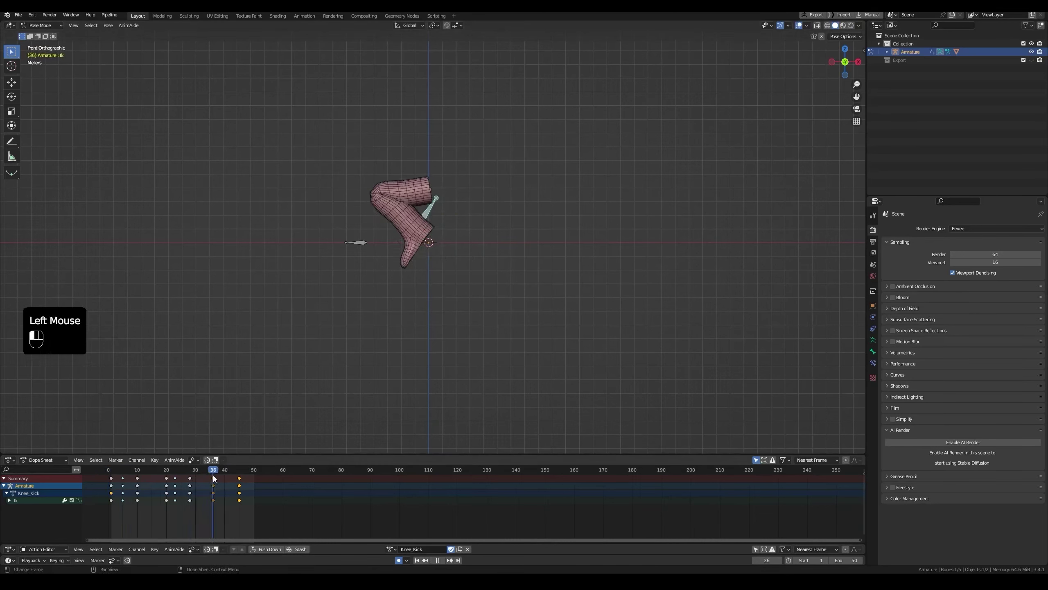
pyautogui.press('g')
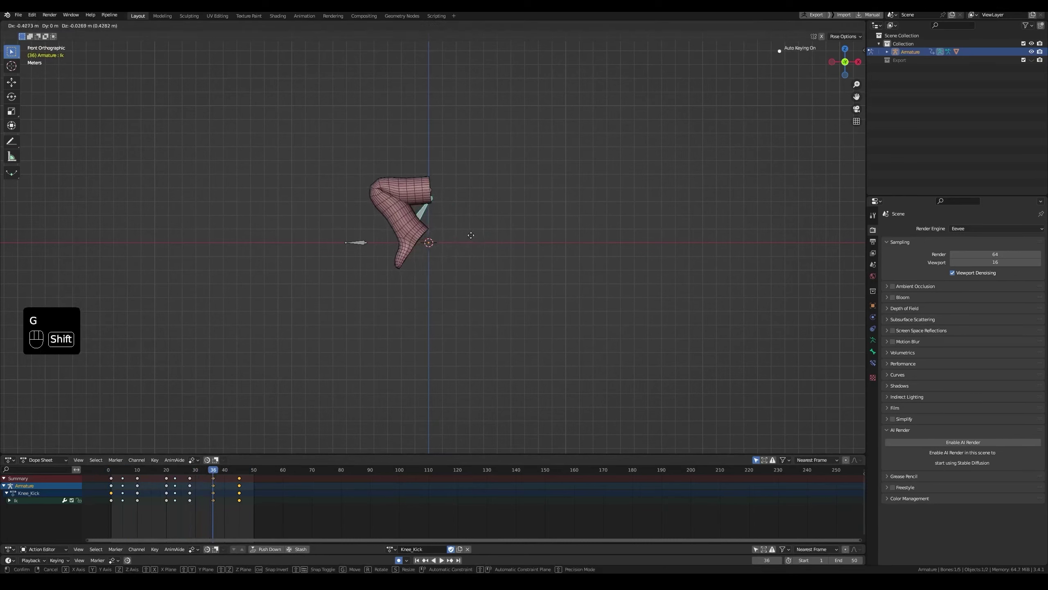
pyautogui.click(513, 225)
pyautogui.hotkey('shift', 'Left')
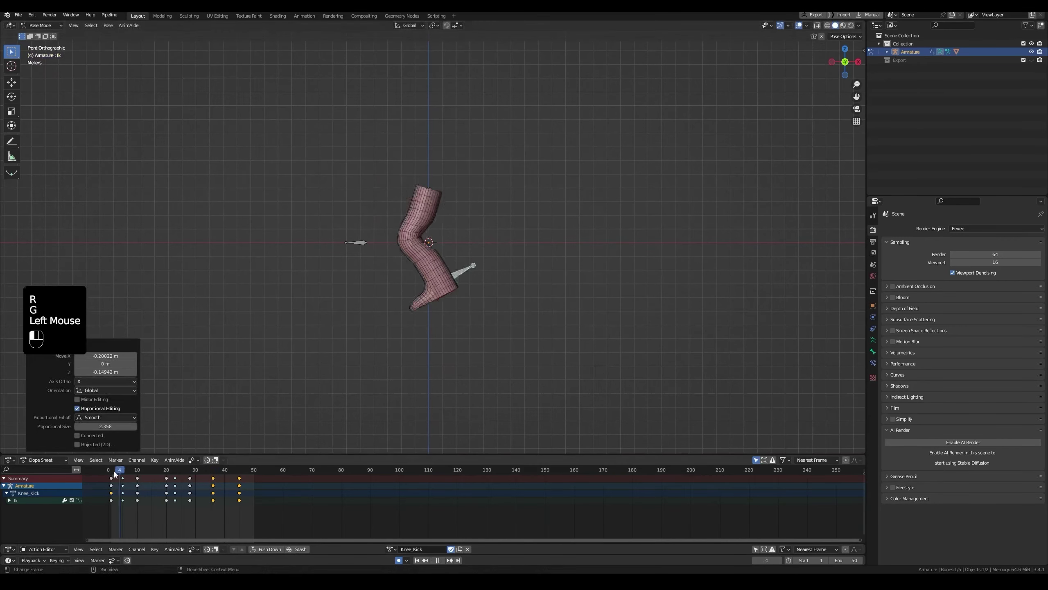
pyautogui.press('space')
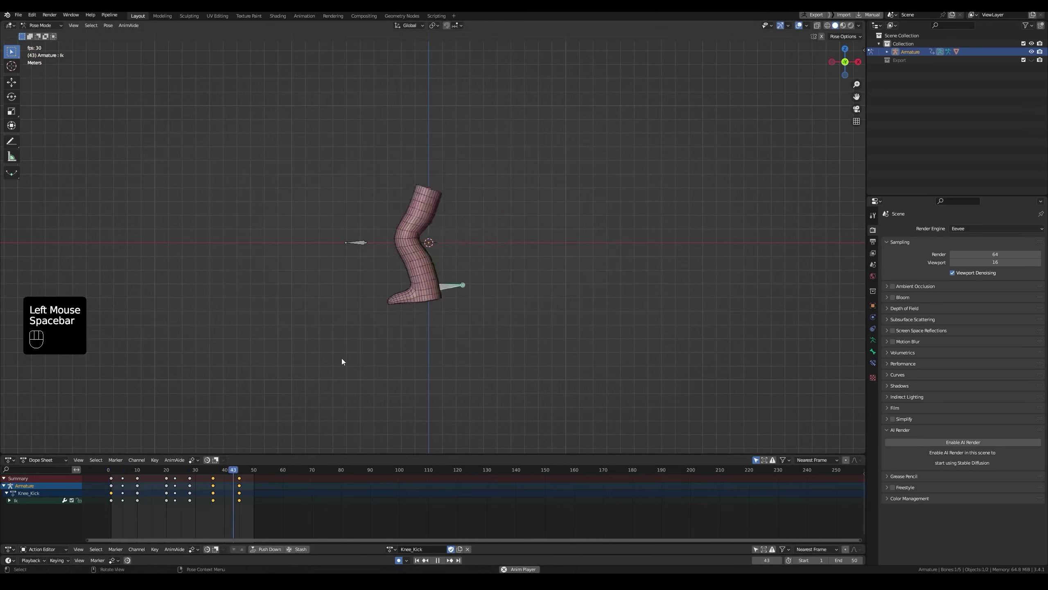
pyautogui.press('space')
pyautogui.press('space')
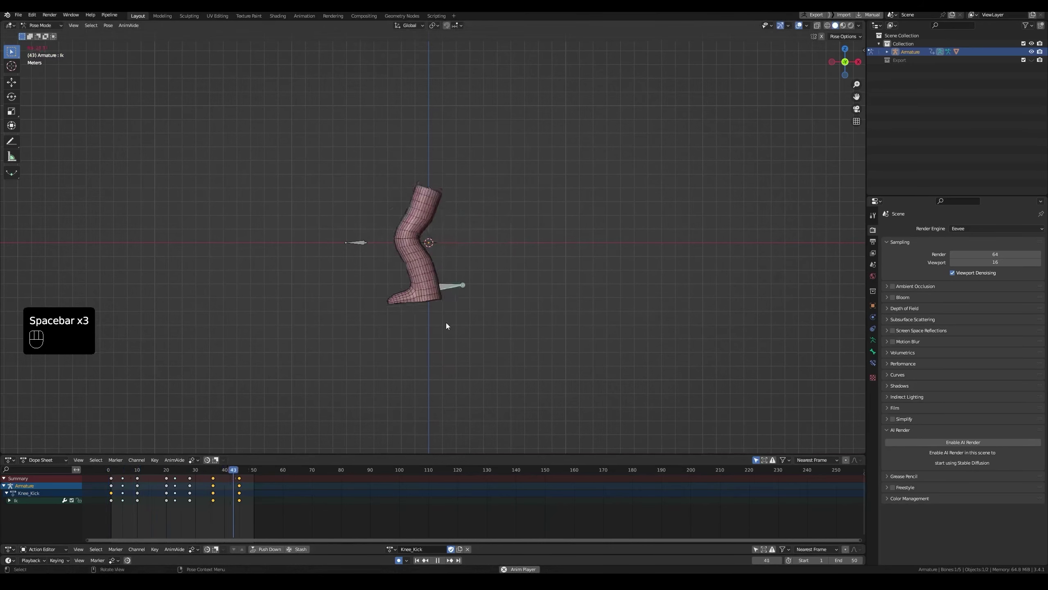
pyautogui.press('space')
# Rotate the IK foot control at frame 36 and again near frame 30, then check playback
pyautogui.click(214, 478)
pyautogui.click(432, 259)
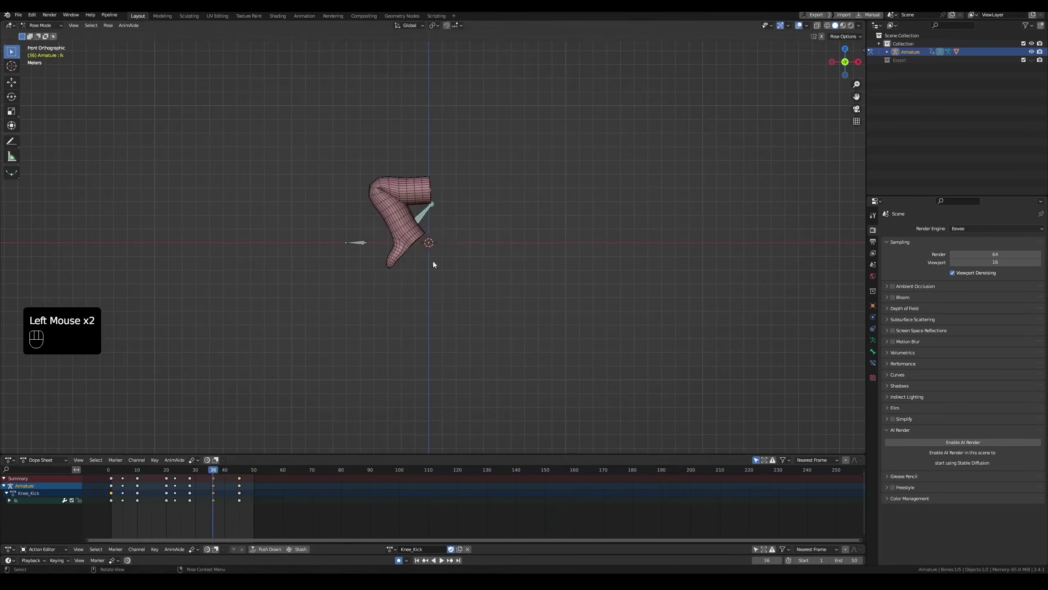
pyautogui.press('r')
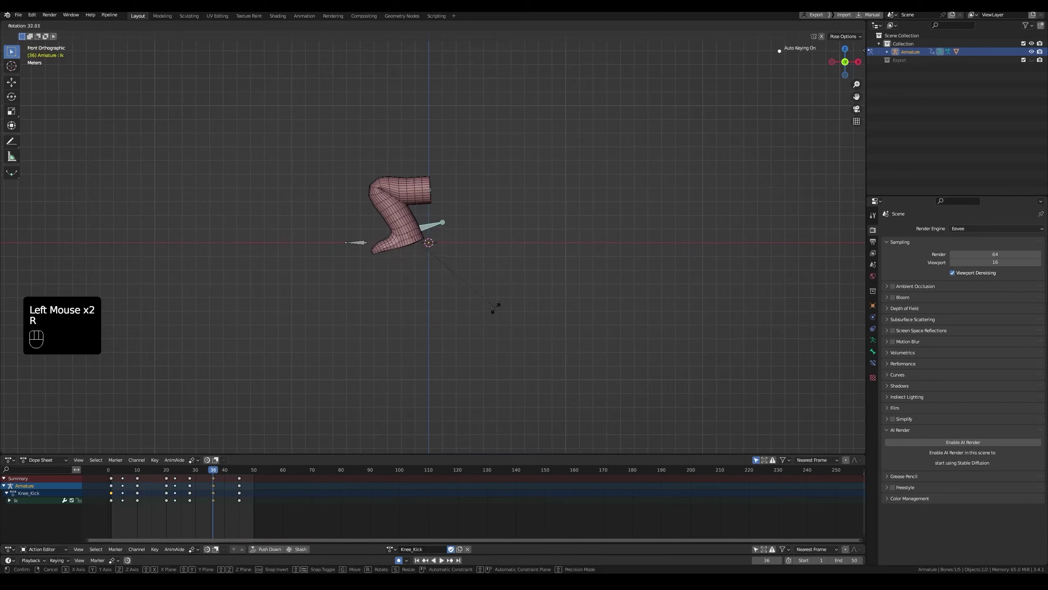
pyautogui.click(495, 308)
pyautogui.click(213, 470)
pyautogui.moveTo(213, 470); pyautogui.dragTo(97, 482)
pyautogui.press('r')
pyautogui.click(542, 229)
pyautogui.press('space')
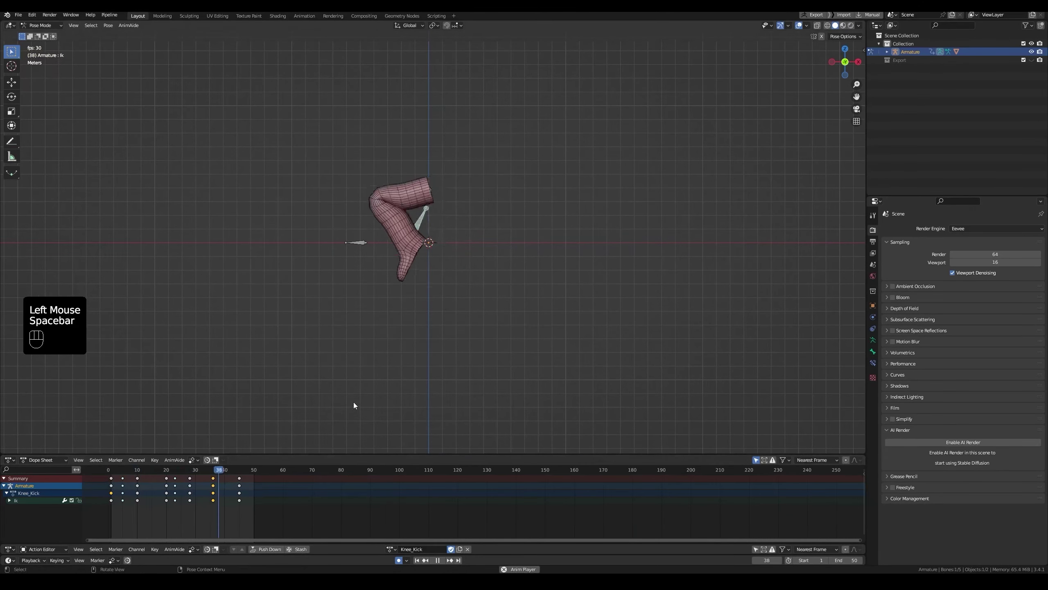
pyautogui.press('space')
# Rotate the IK bone to 55.3° at frame 36 for a stronger kick and play it back
pyautogui.click(213, 470)
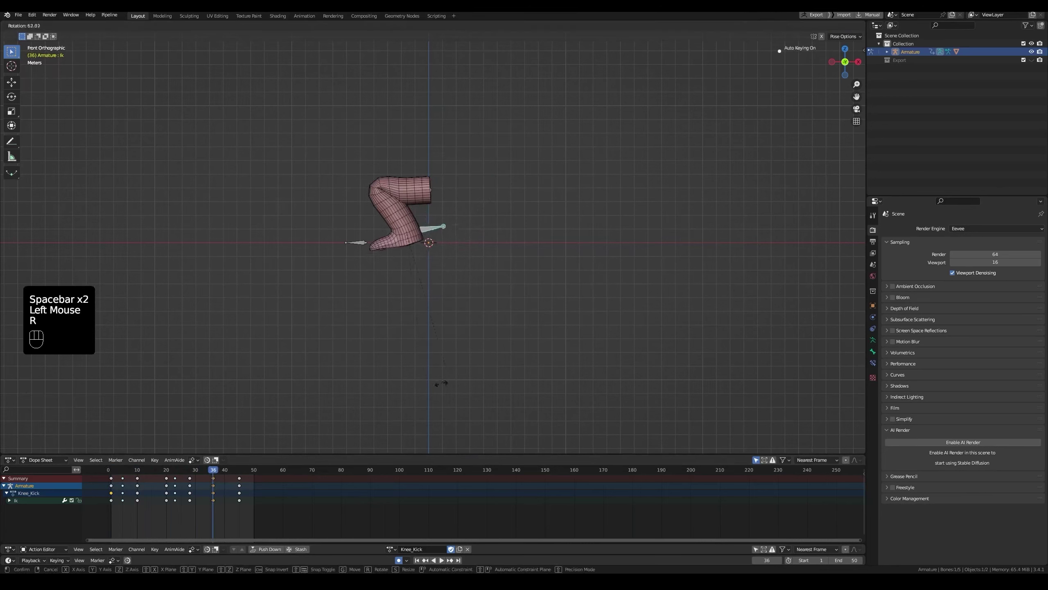
pyautogui.press('r')
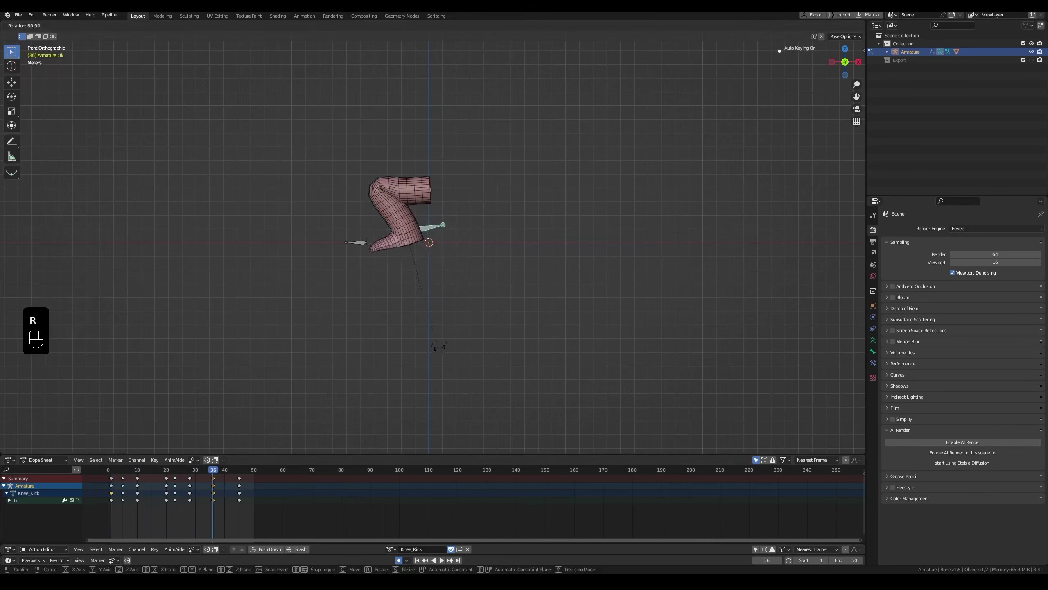
pyautogui.click(444, 337)
pyautogui.moveTo(180, 488); pyautogui.dragTo(95, 479)
pyautogui.press('space')
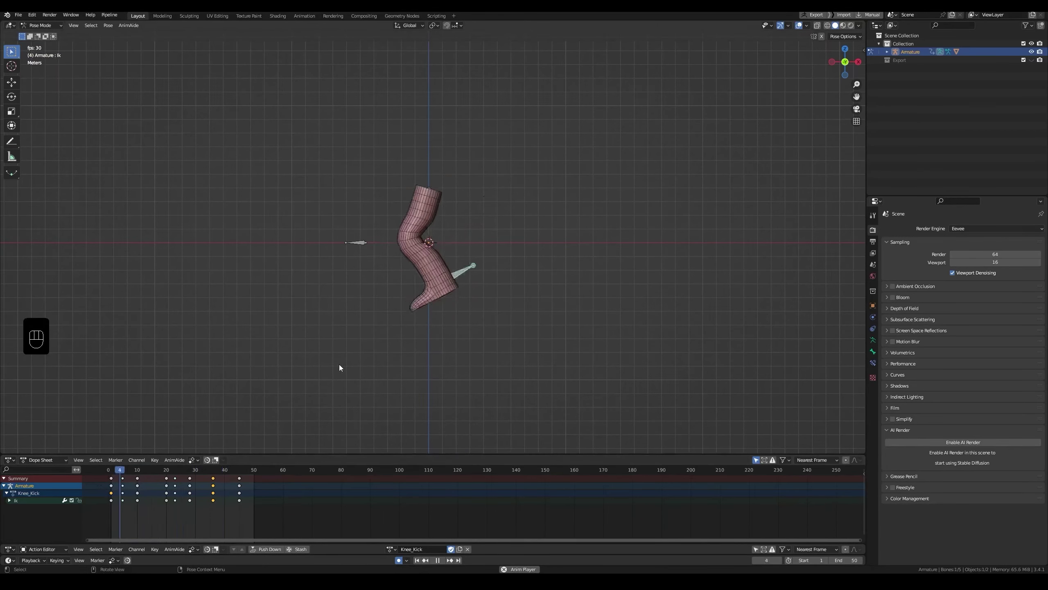
pyautogui.moveTo(455, 306)
pyautogui.mouseDown(button='middle')
pyautogui.moveTo(520, 316)
pyautogui.moveTo(454, 317)
pyautogui.mouseUp(button='middle')
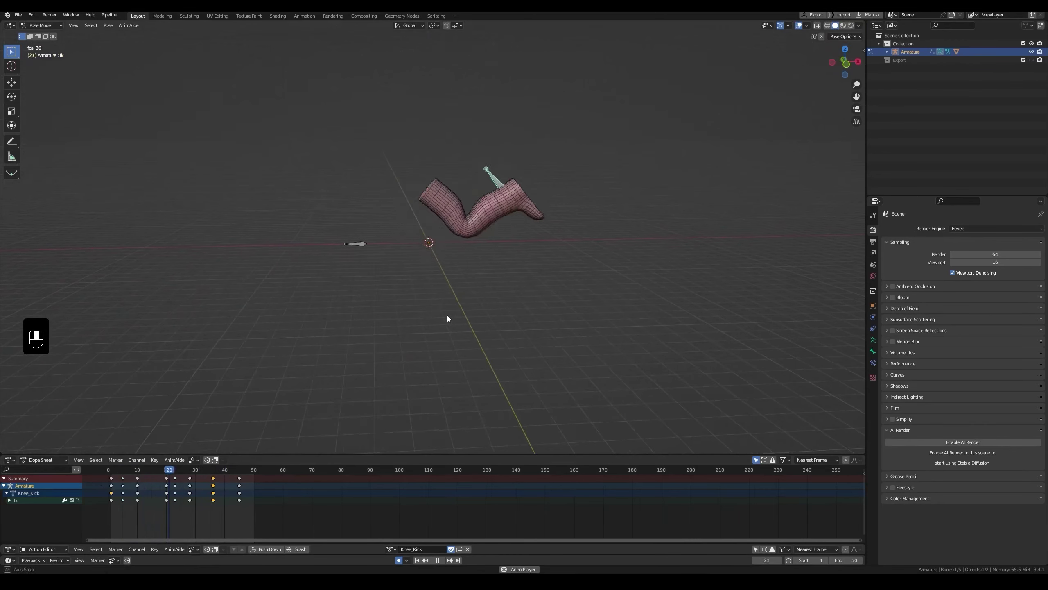
# Stop playback, return to frame 1 and set the scene end frame to 45
pyautogui.press('space')
pyautogui.click(240, 481)
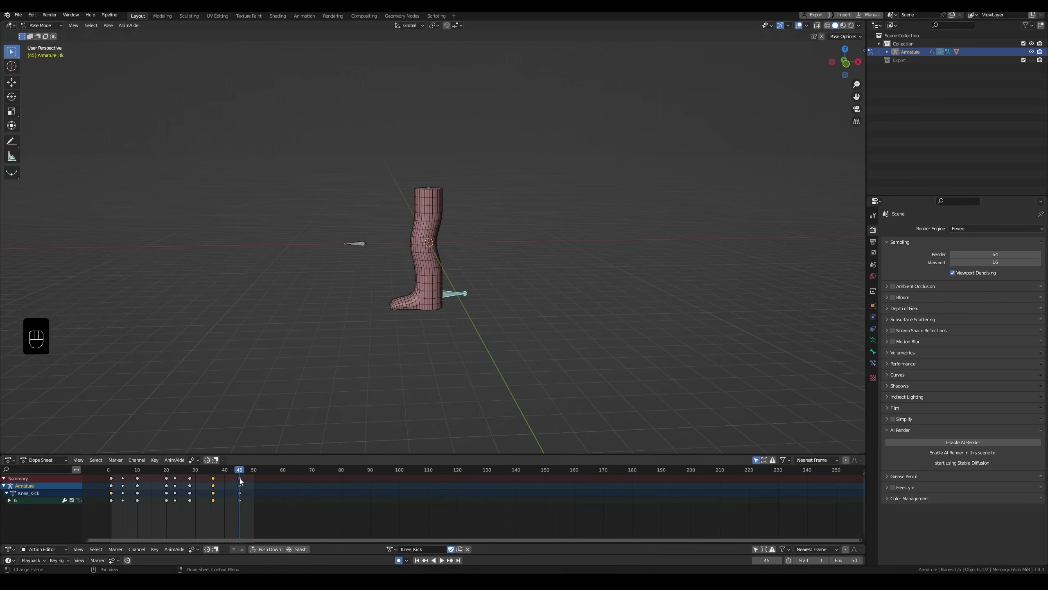
pyautogui.click(239, 479)
pyautogui.click(113, 478)
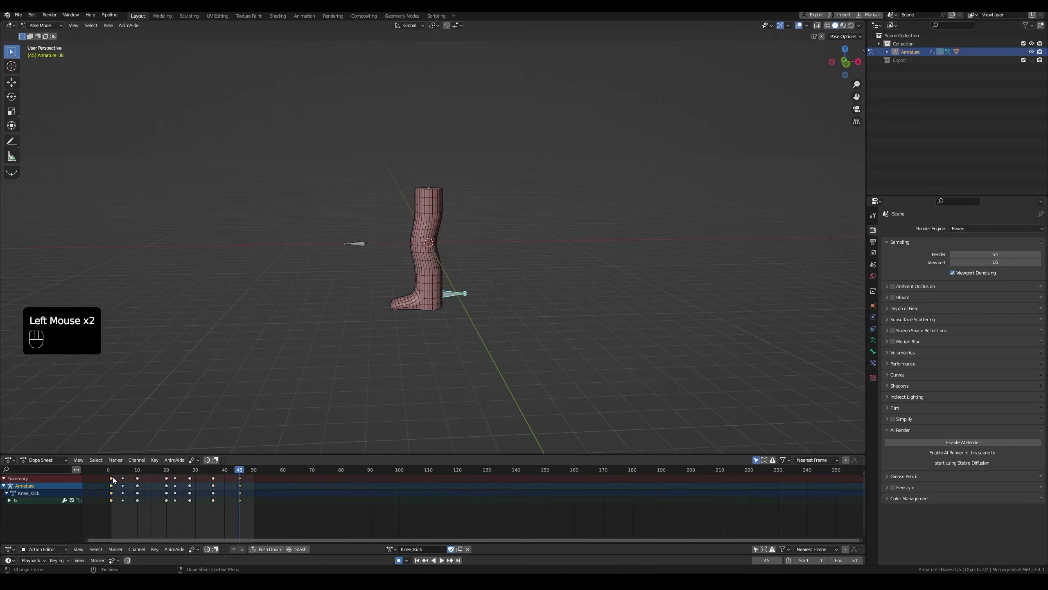
pyautogui.click(113, 478)
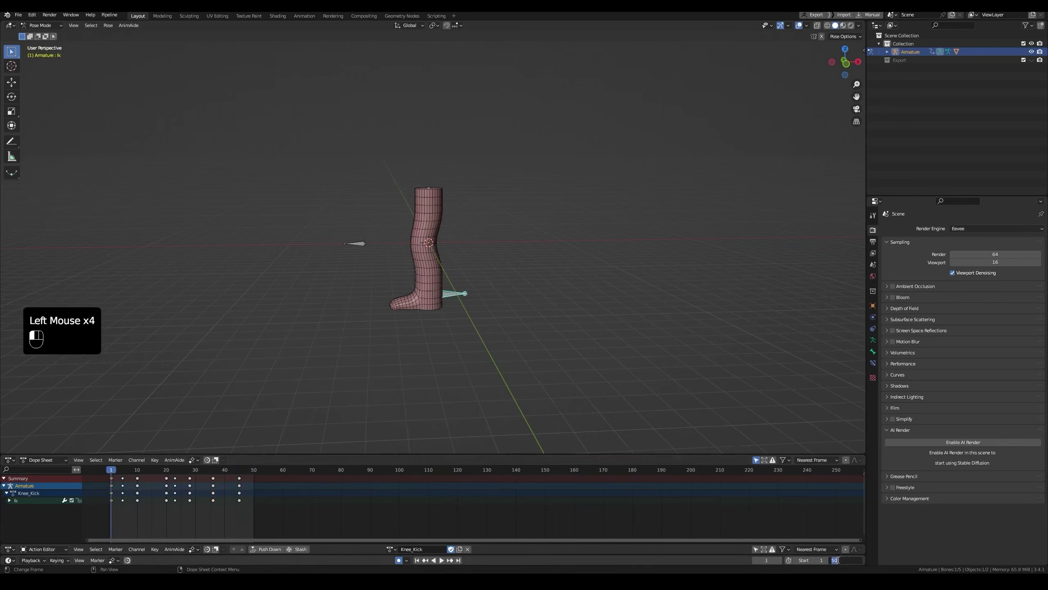
pyautogui.press('Return')
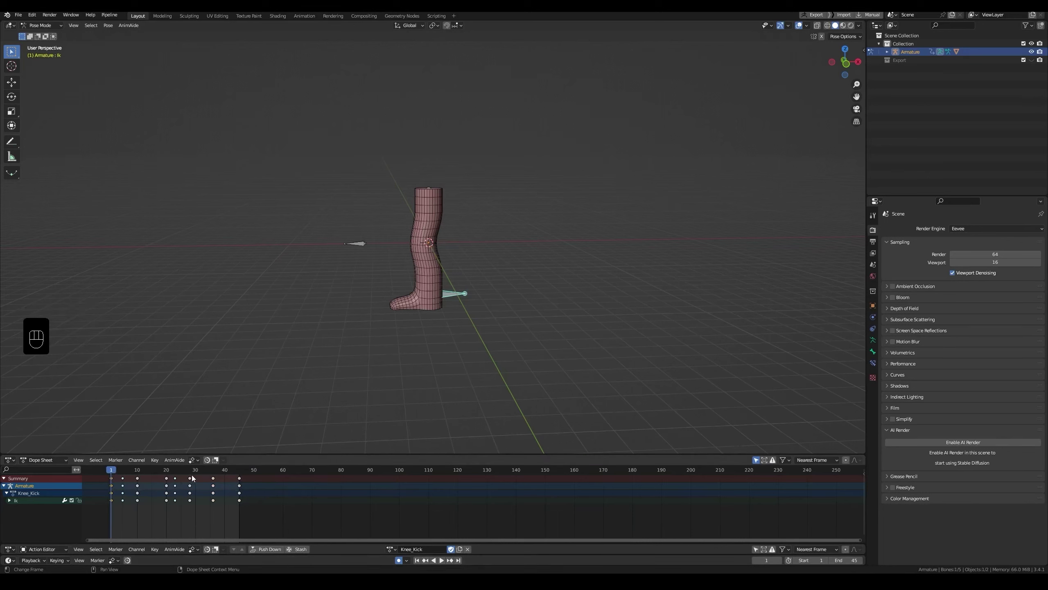
pyautogui.click(240, 493)
# Watch the loop, then set the scene end frame to 44
pyautogui.press('space')
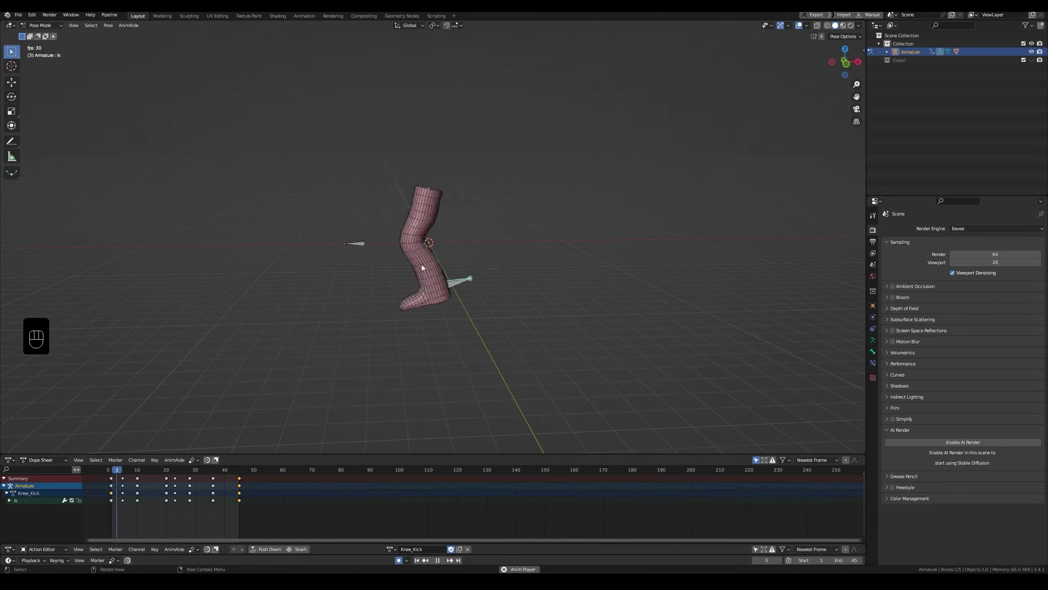
pyautogui.press('space')
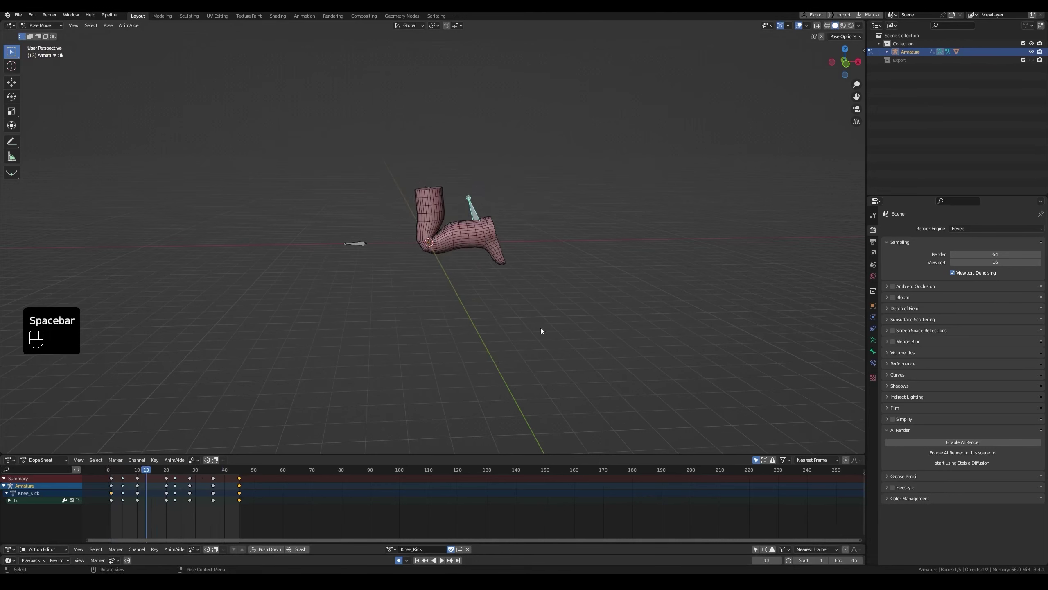
pyautogui.doubleClick(863, 536)
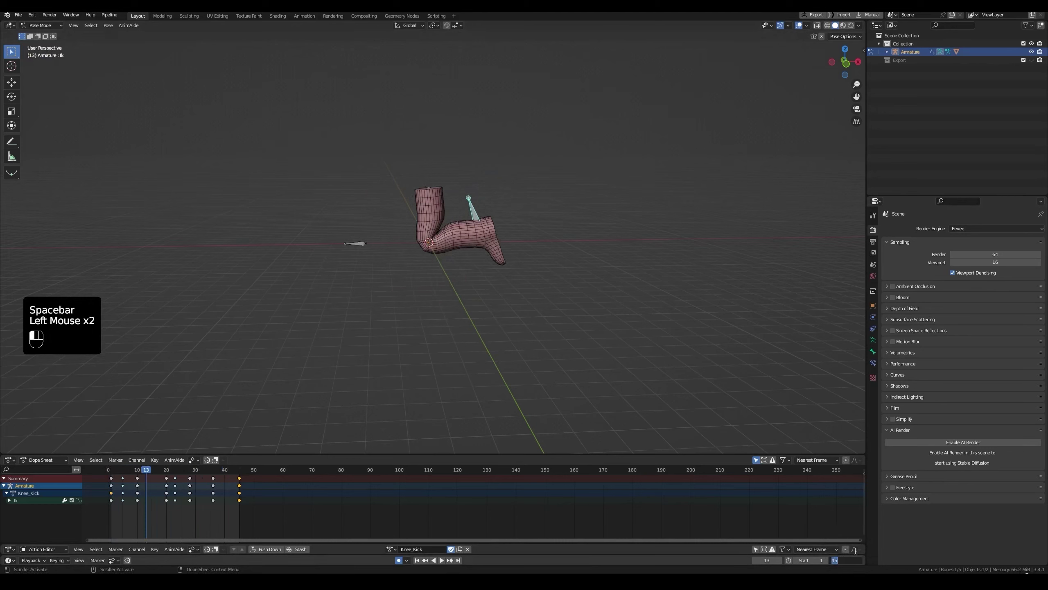
pyautogui.write('44')
pyautogui.press('Return')
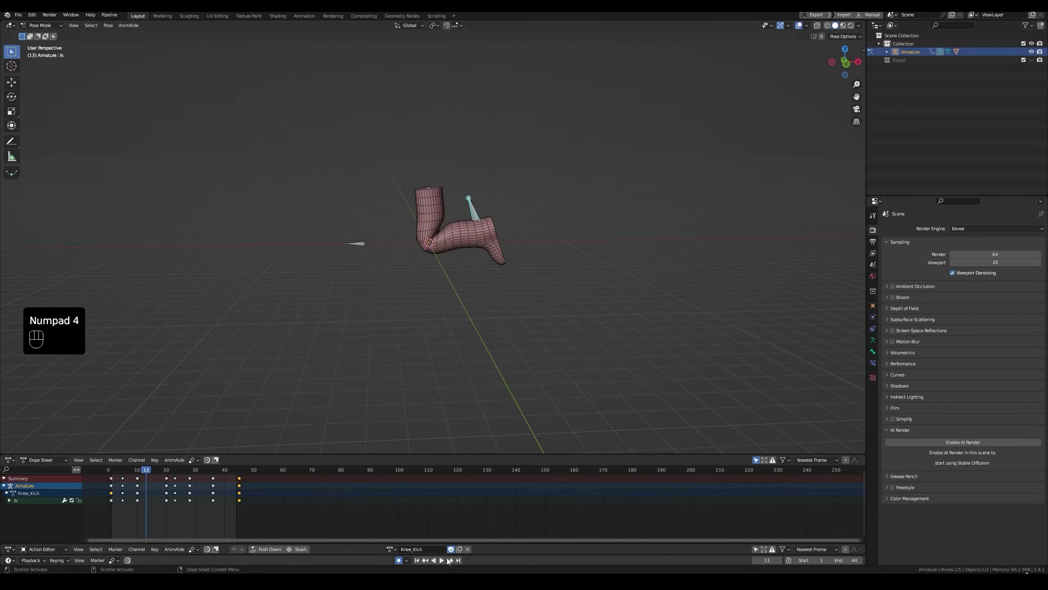
# Play the Knee_Kick loop from frame 1 while orbiting around the leg
pyautogui.keyDown('alt'); pyautogui.scroll(3, 227, 501); pyautogui.keyUp('alt')
pyautogui.click(240, 471)
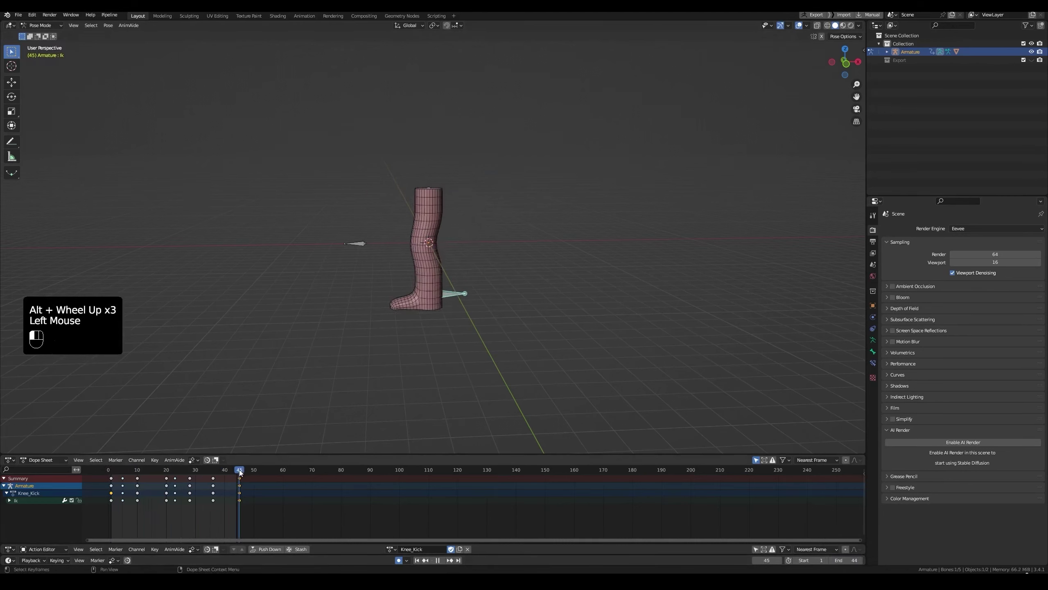
pyautogui.moveTo(240, 472); pyautogui.dragTo(110, 471)
pyautogui.press('space')
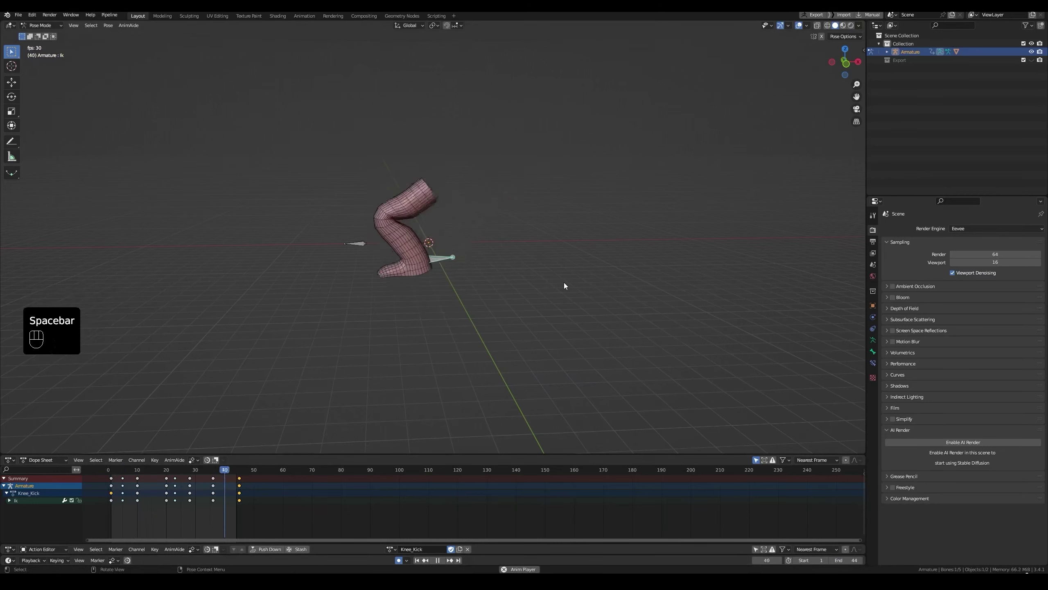
pyautogui.middleClick(396, 229)
pyautogui.moveTo(397, 229); pyautogui.dragTo(439, 266, button='middle')
pyautogui.press('space')
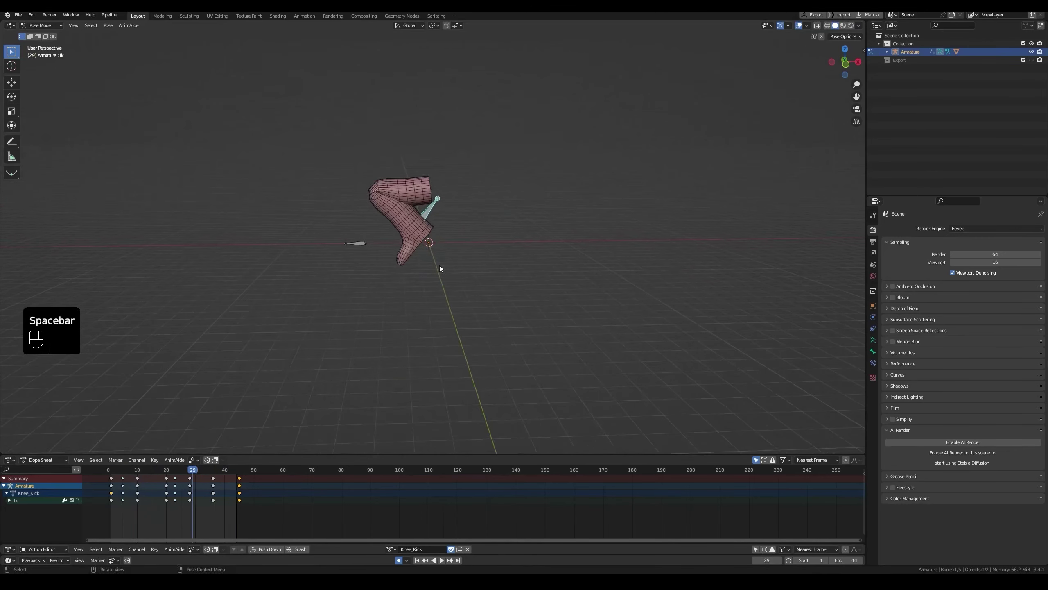